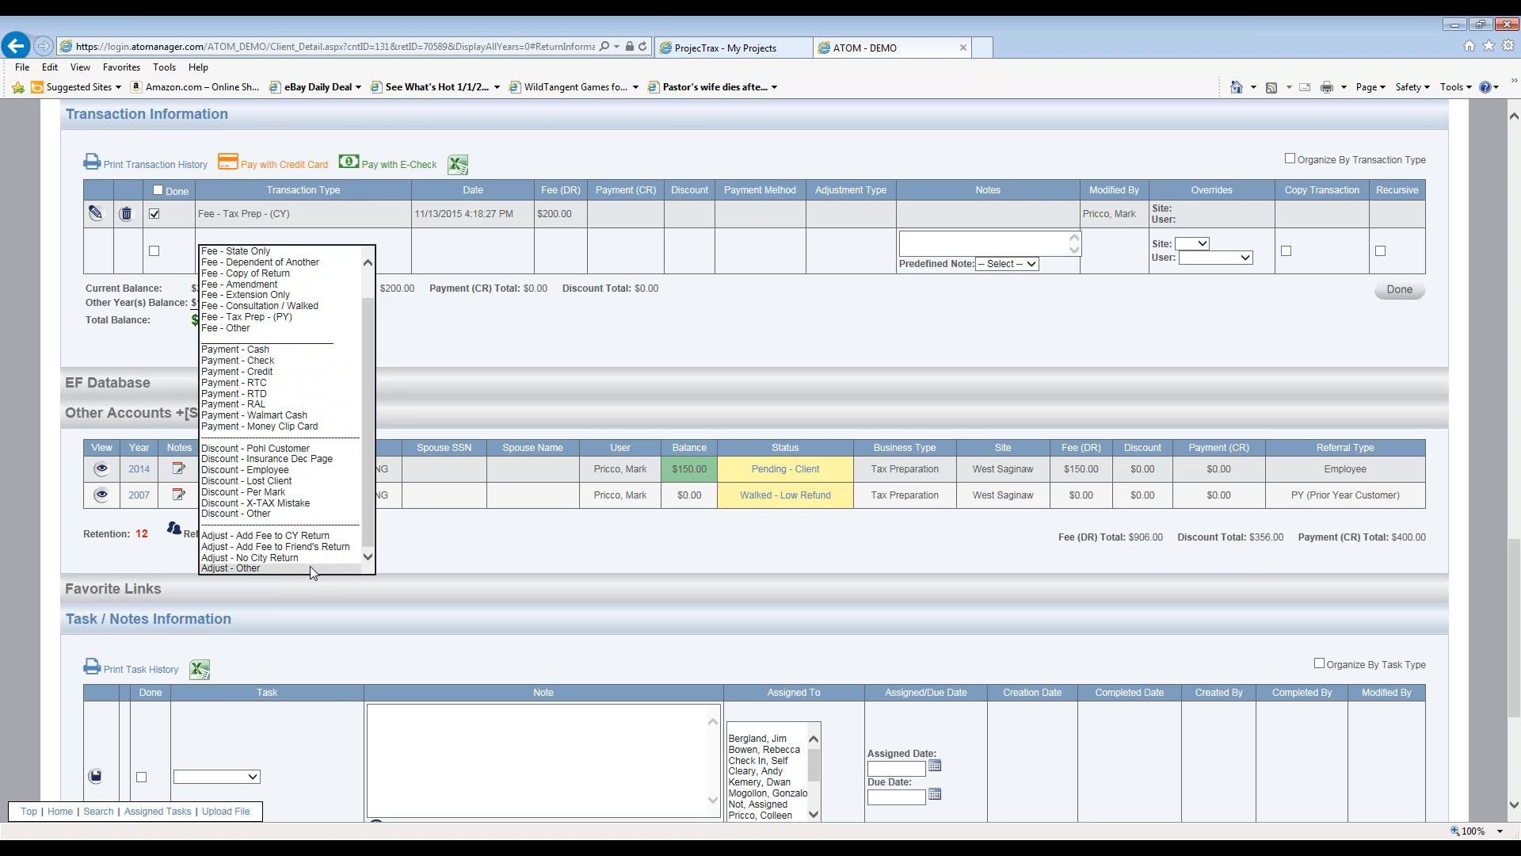
# - Set the new transaction row to Adjust - Other and browse the Adjustment Type list without choosing one
pyautogui.click(311, 565)
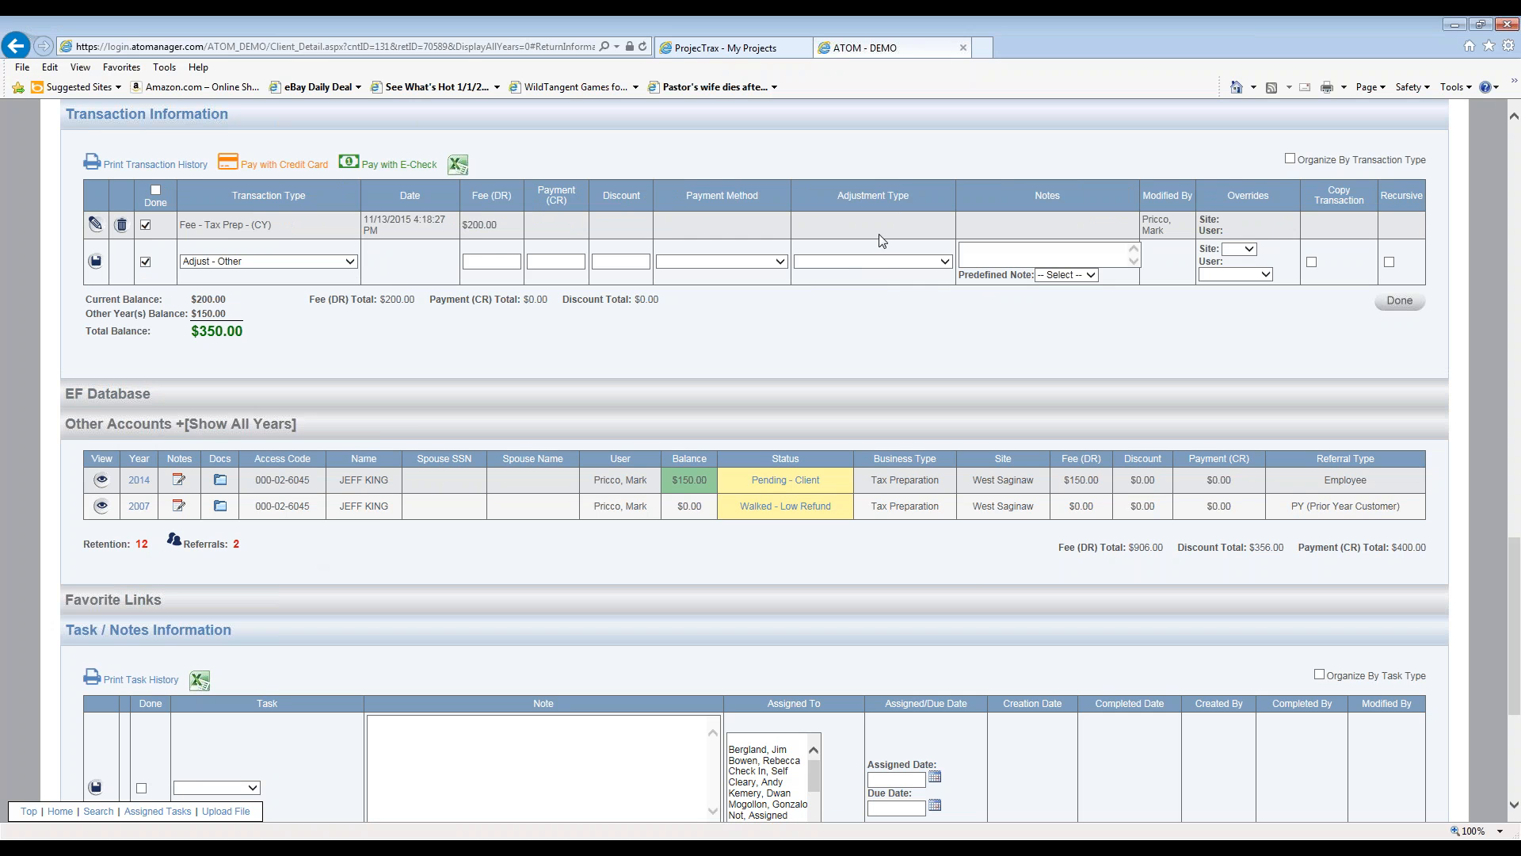
pyautogui.click(876, 267)
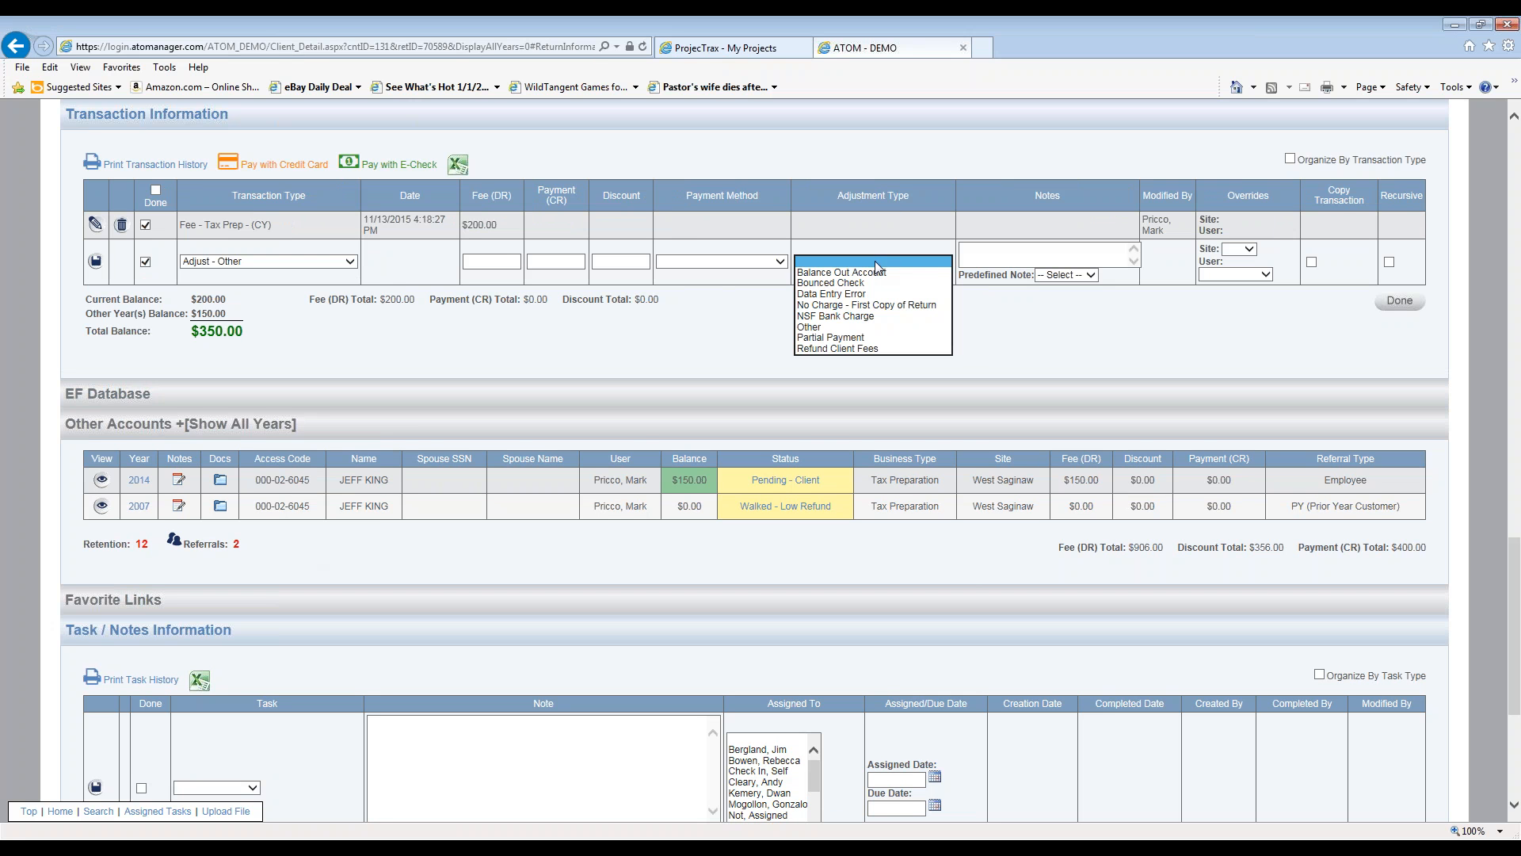
pyautogui.click(289, 266)
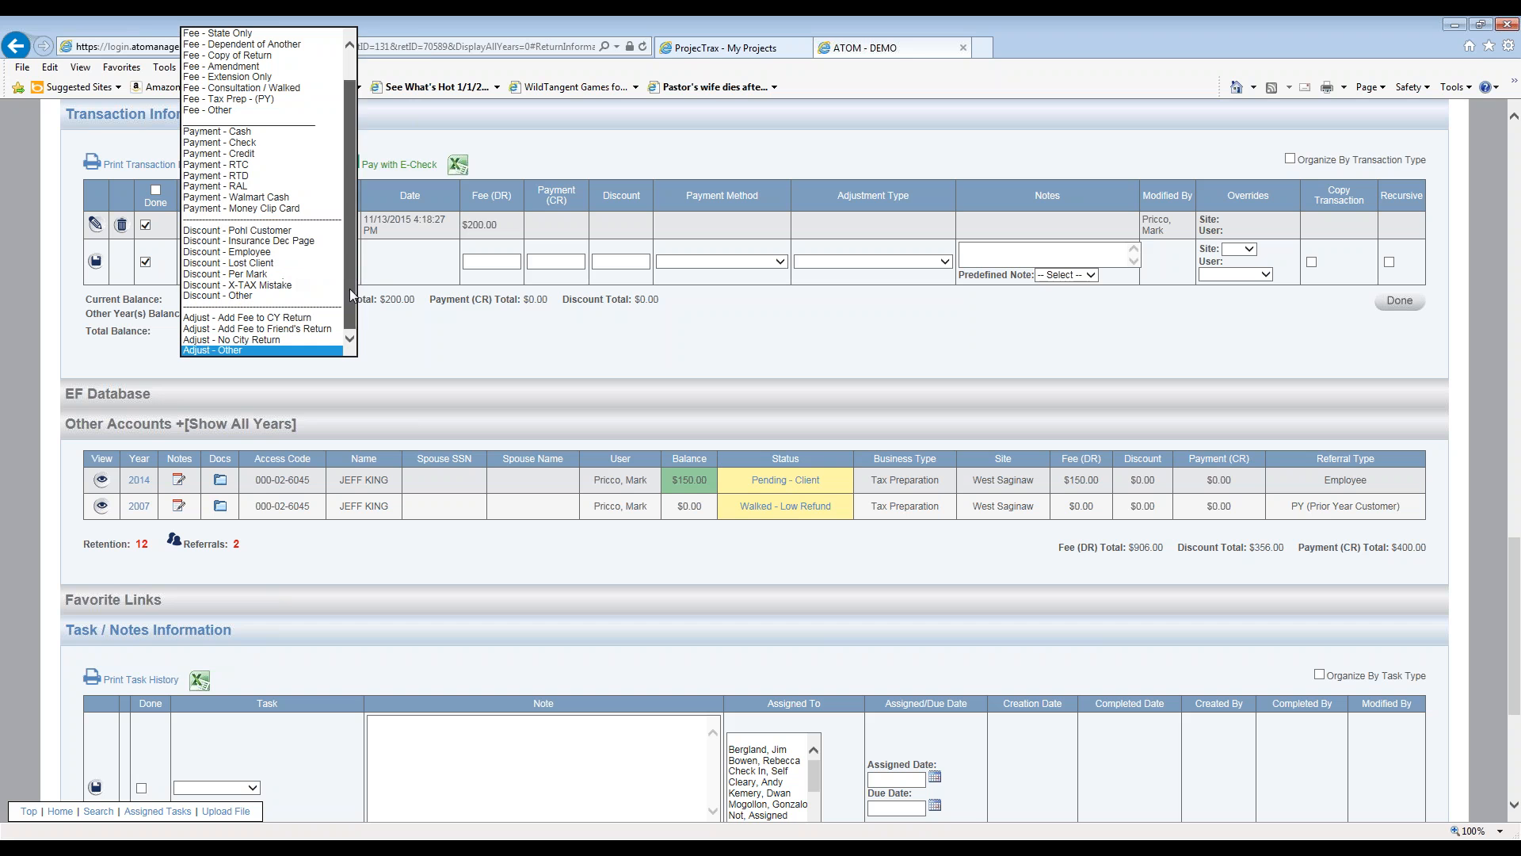
pyautogui.click(393, 323)
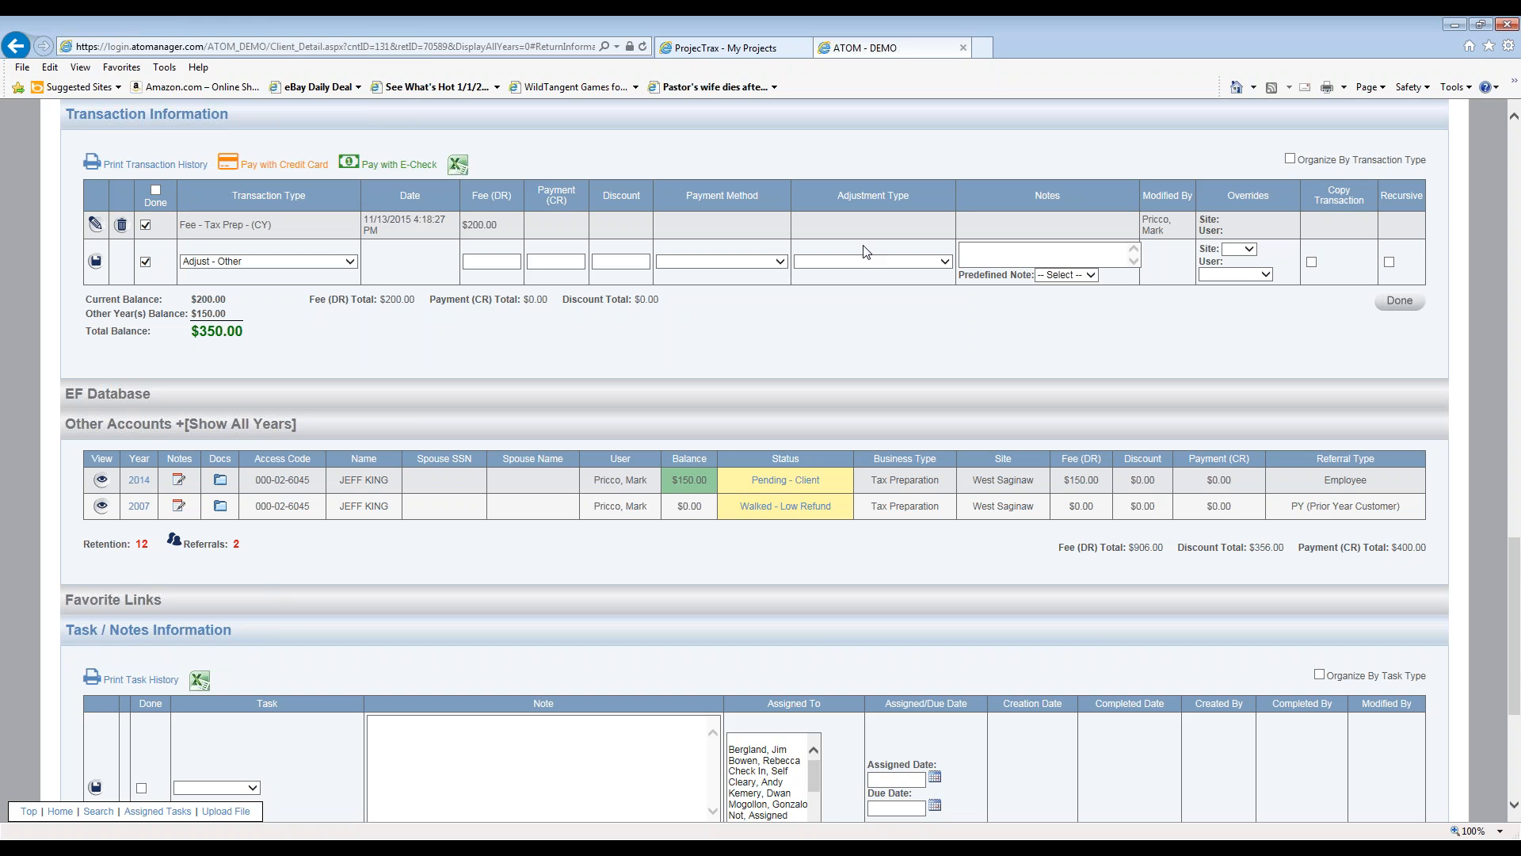
pyautogui.click(830, 267)
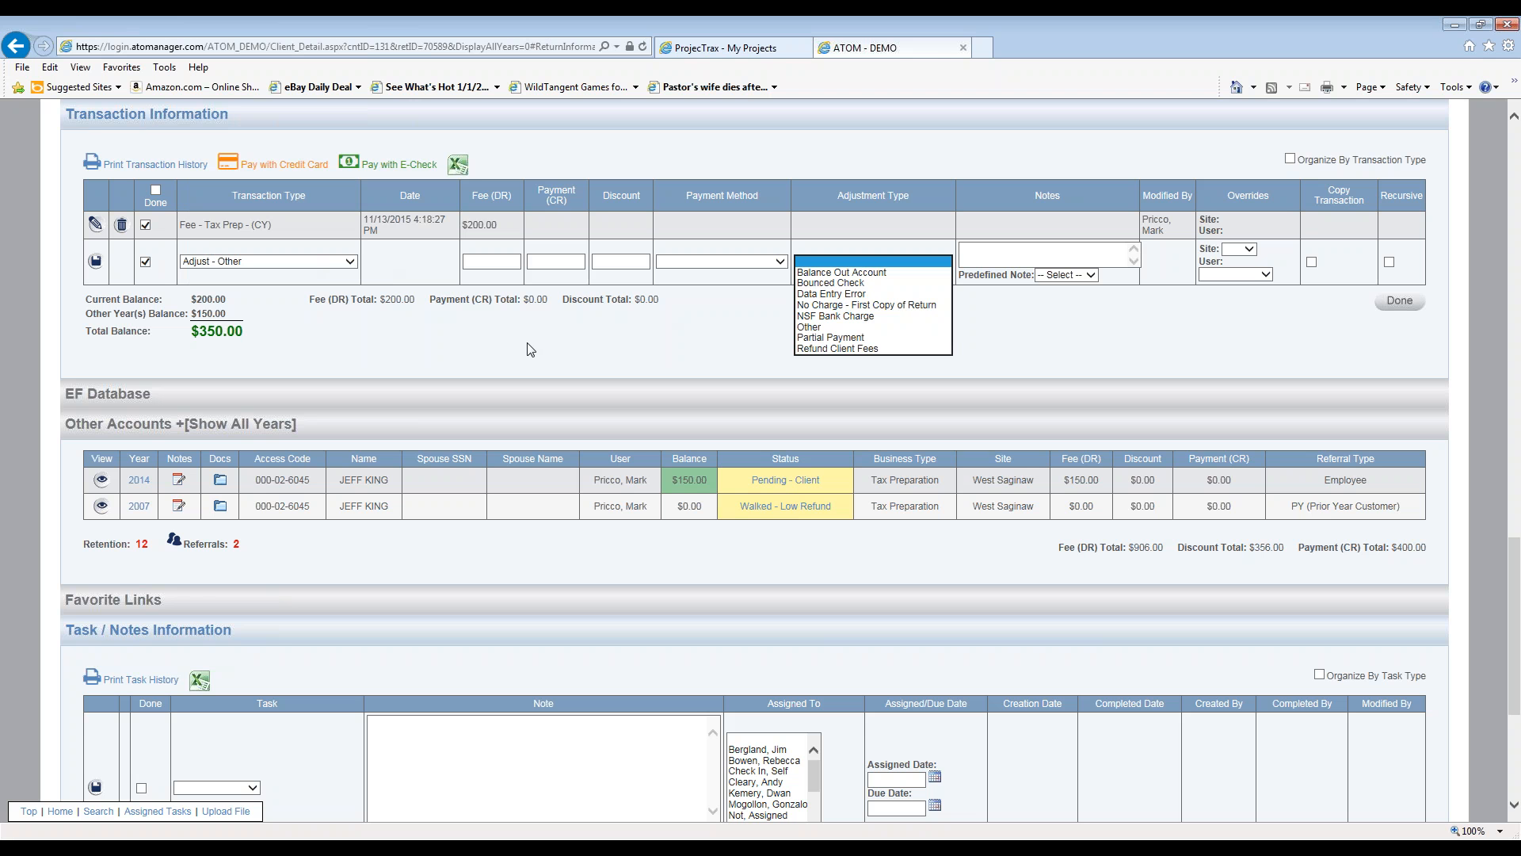
pyautogui.click(441, 315)
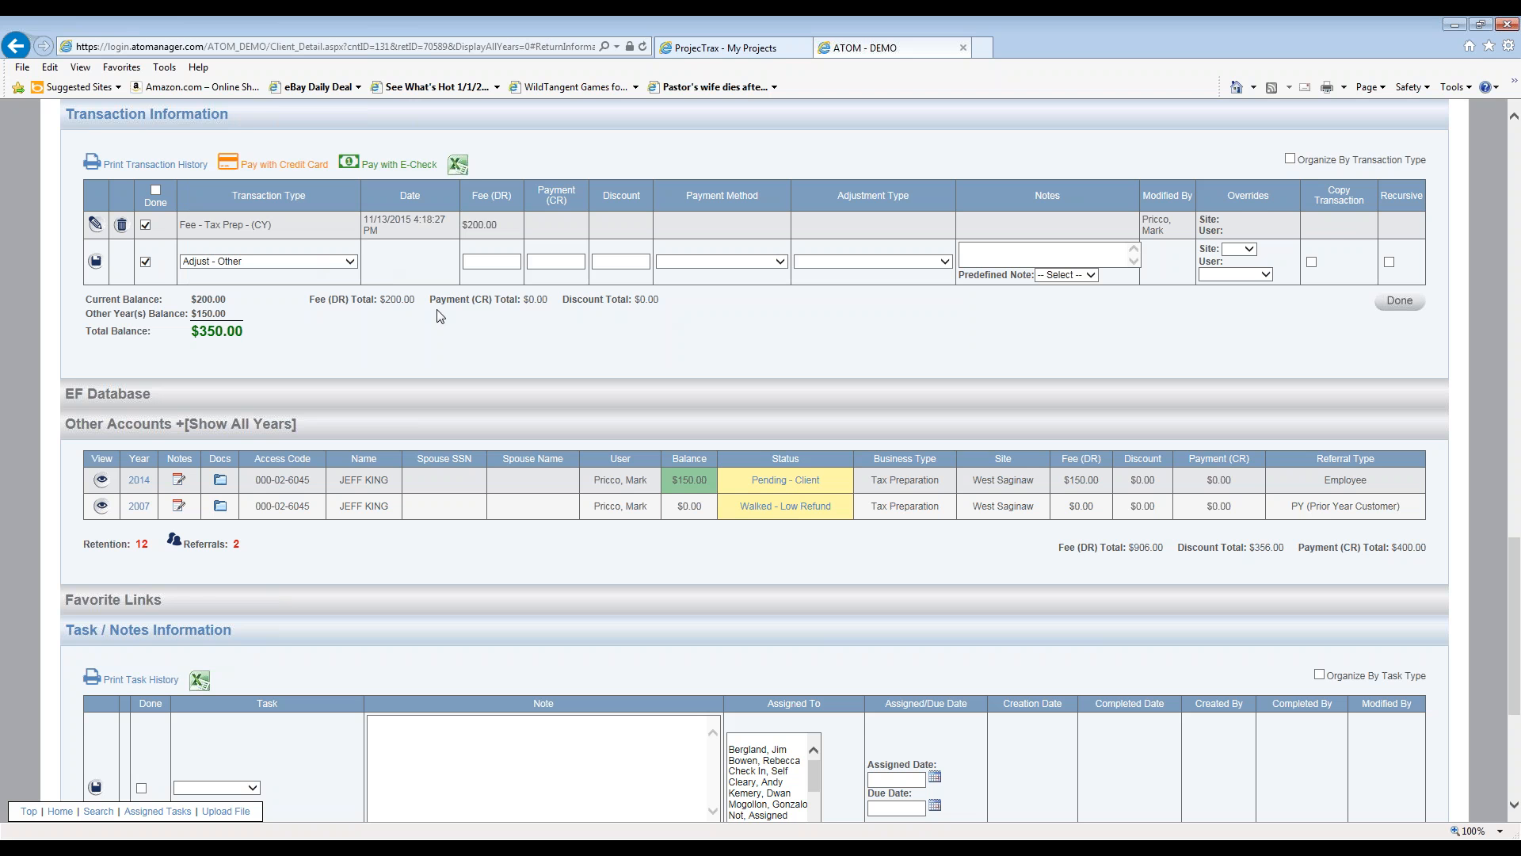
pyautogui.click(351, 263)
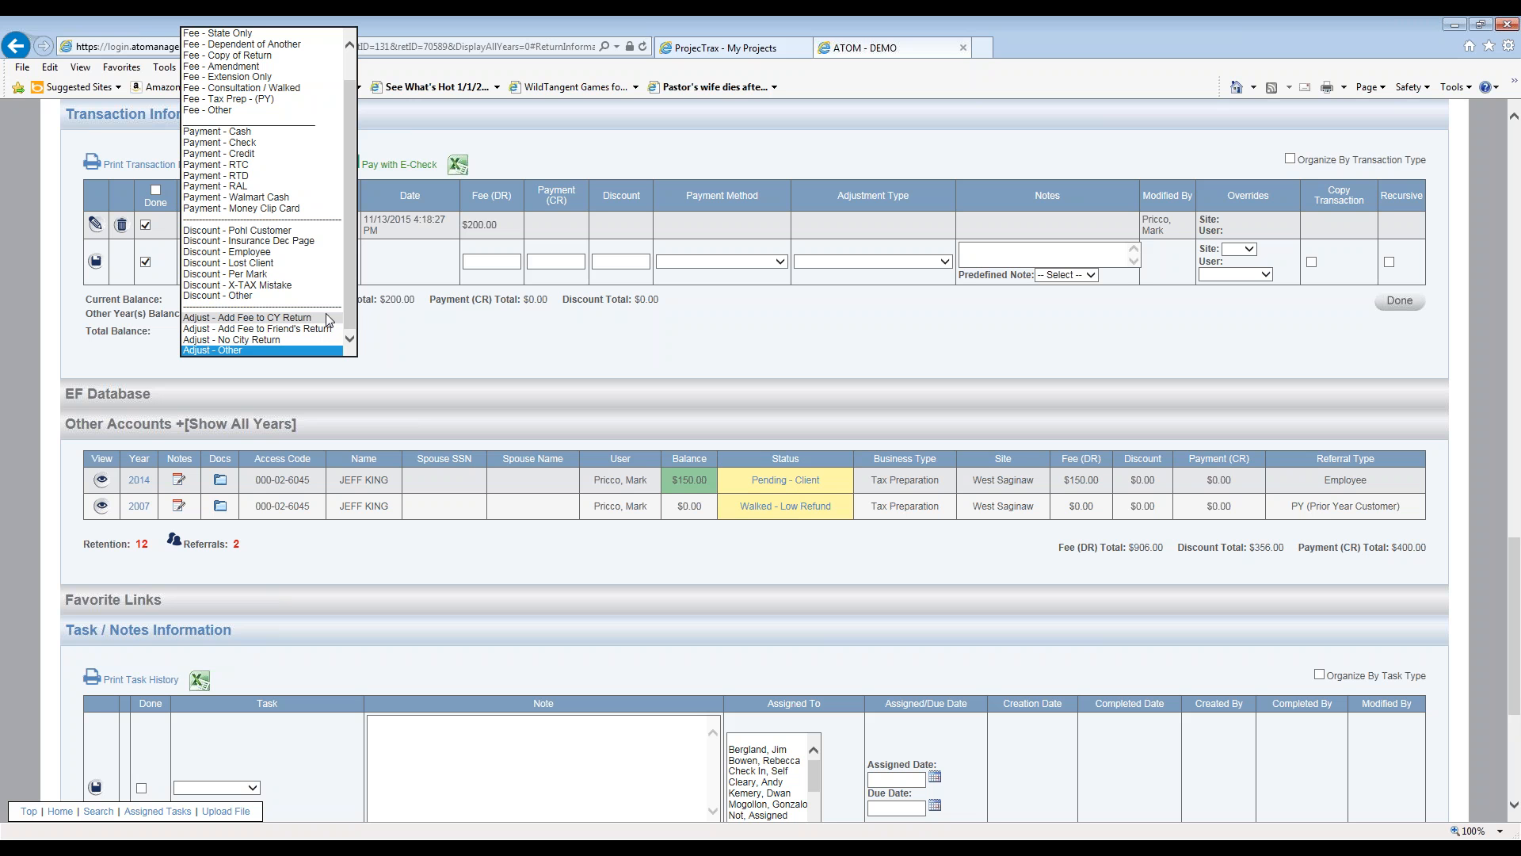
# - Change the new row's transaction type from Adjust - Other to Adjust - Add Fee to CY Return
pyautogui.click(480, 341)
pyautogui.scroll(8, 309, 237)
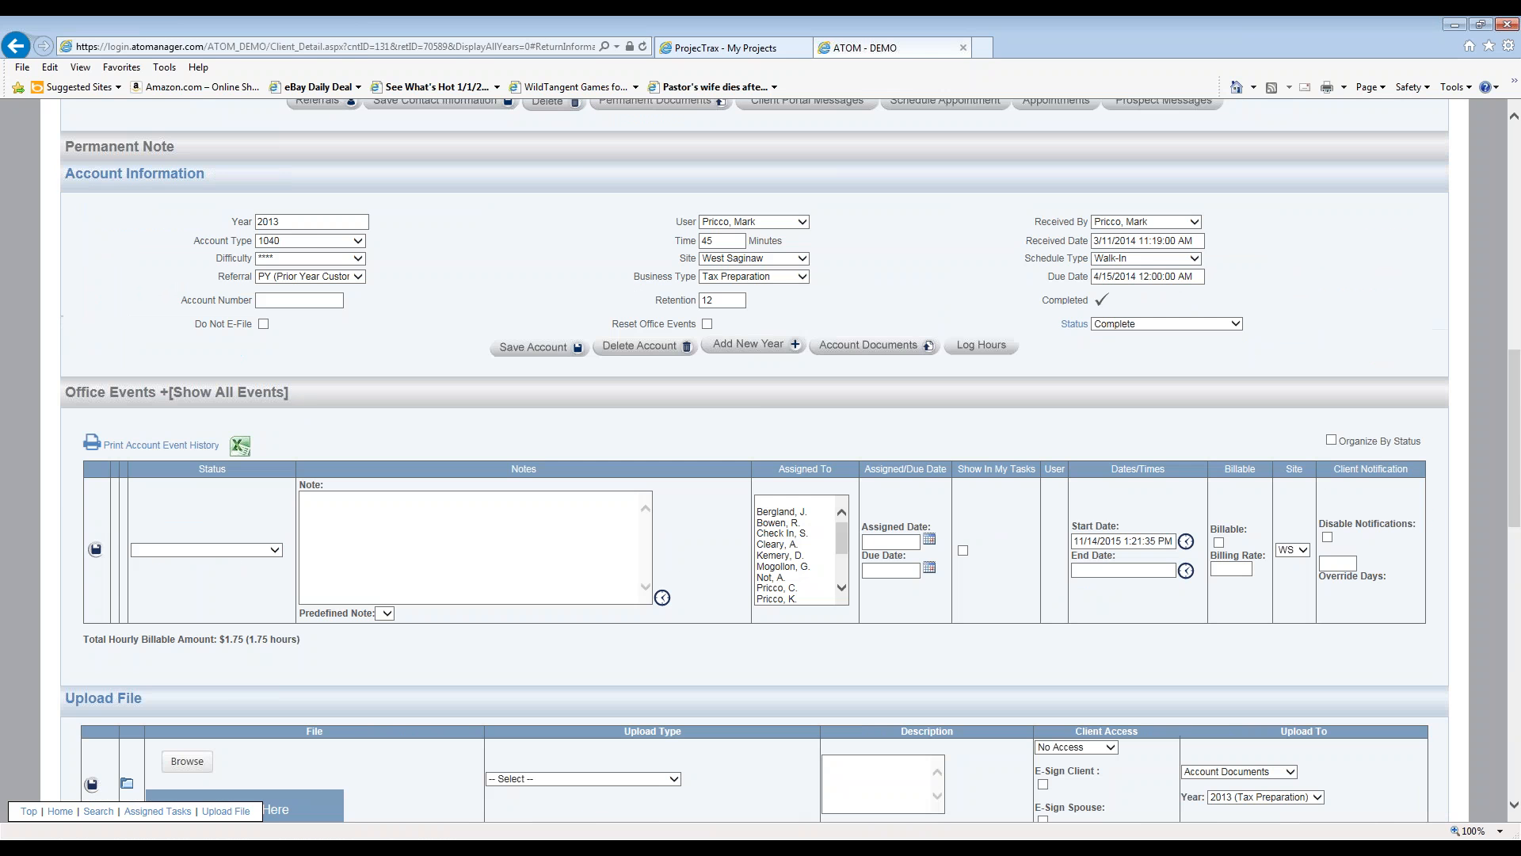
pyautogui.scroll(-8, 326, 314)
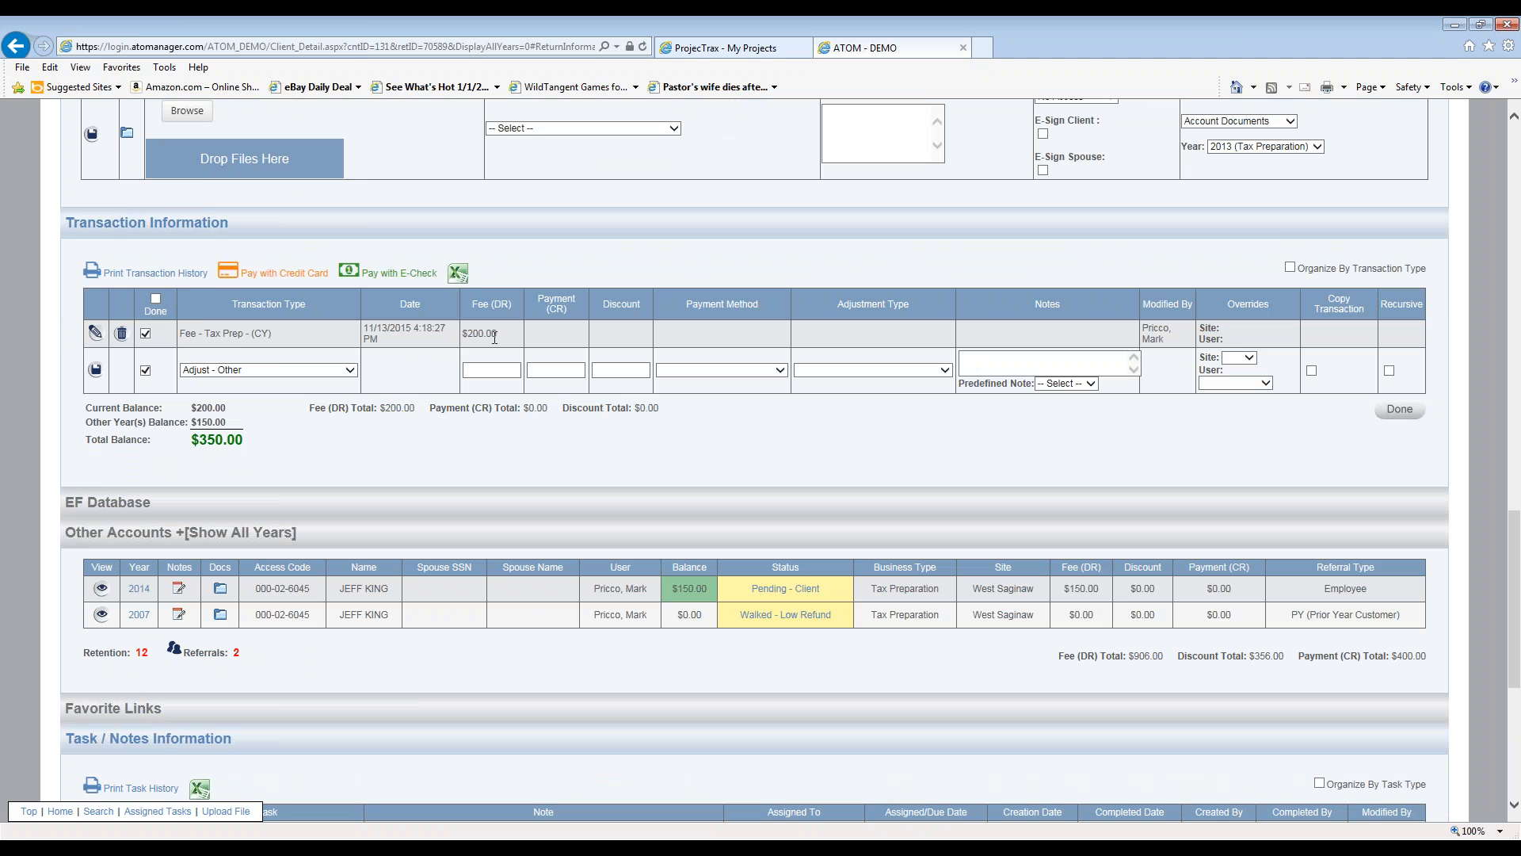
pyautogui.click(349, 370)
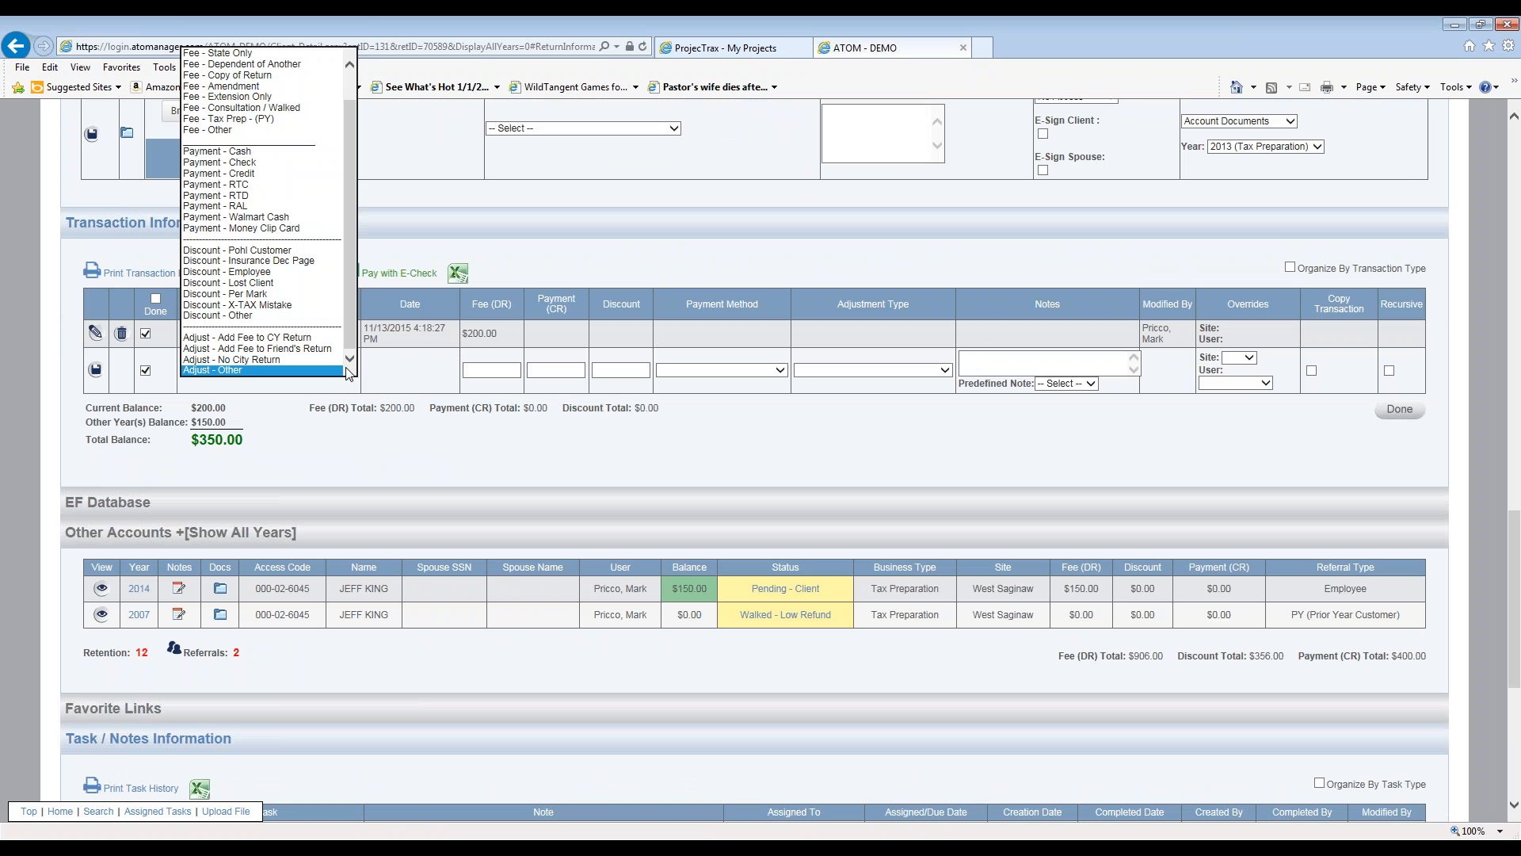
pyautogui.click(283, 339)
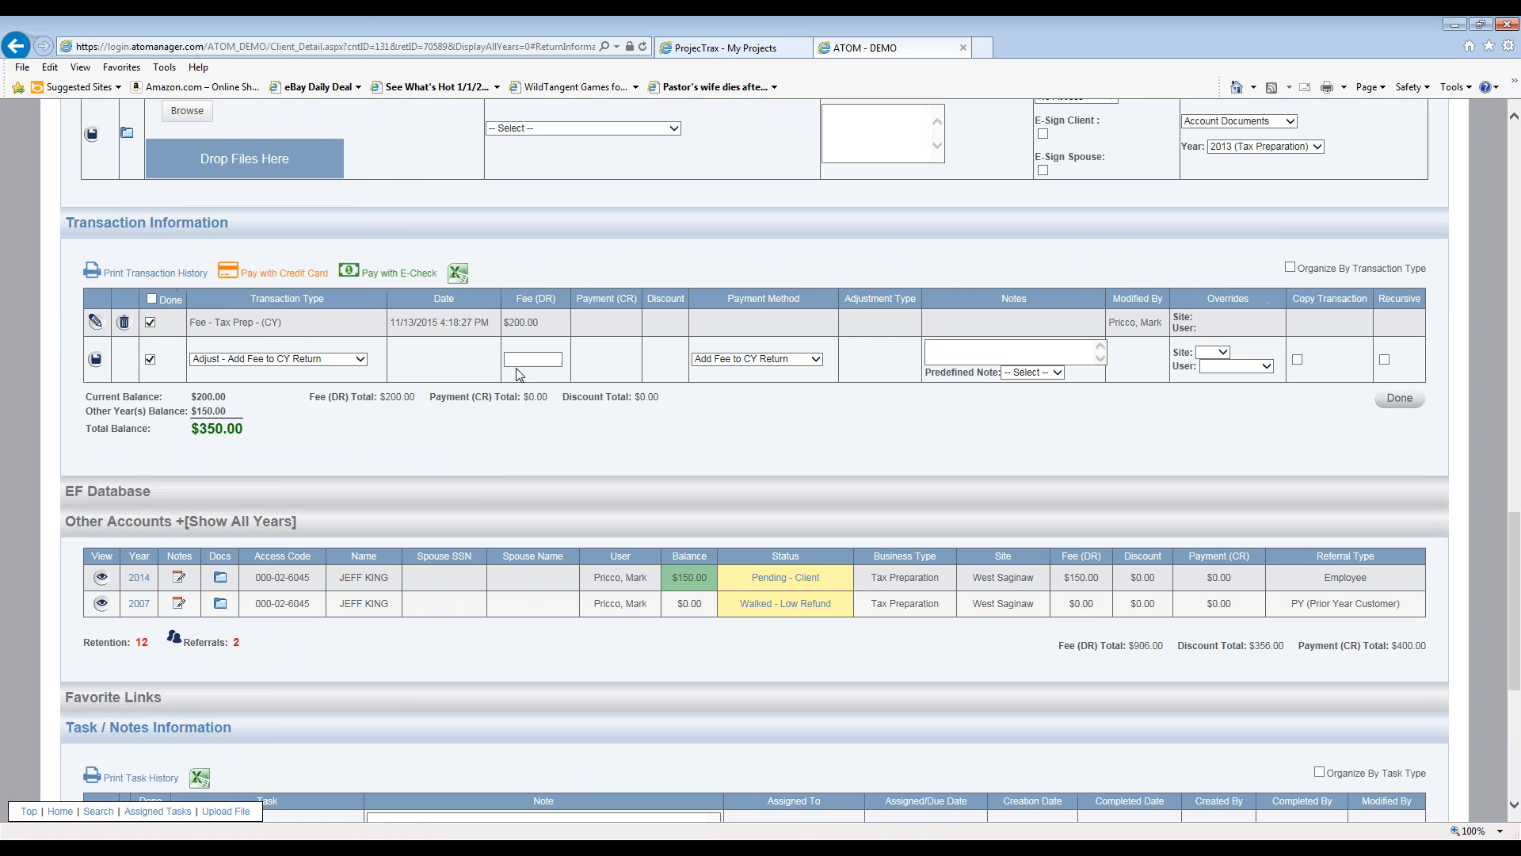
# - Enter -200 as the fee with note 2014 and save the Add Fee to CY Return row
pyautogui.click(523, 361)
pyautogui.write('-200')
pyautogui.click(968, 349)
pyautogui.click(95, 359)
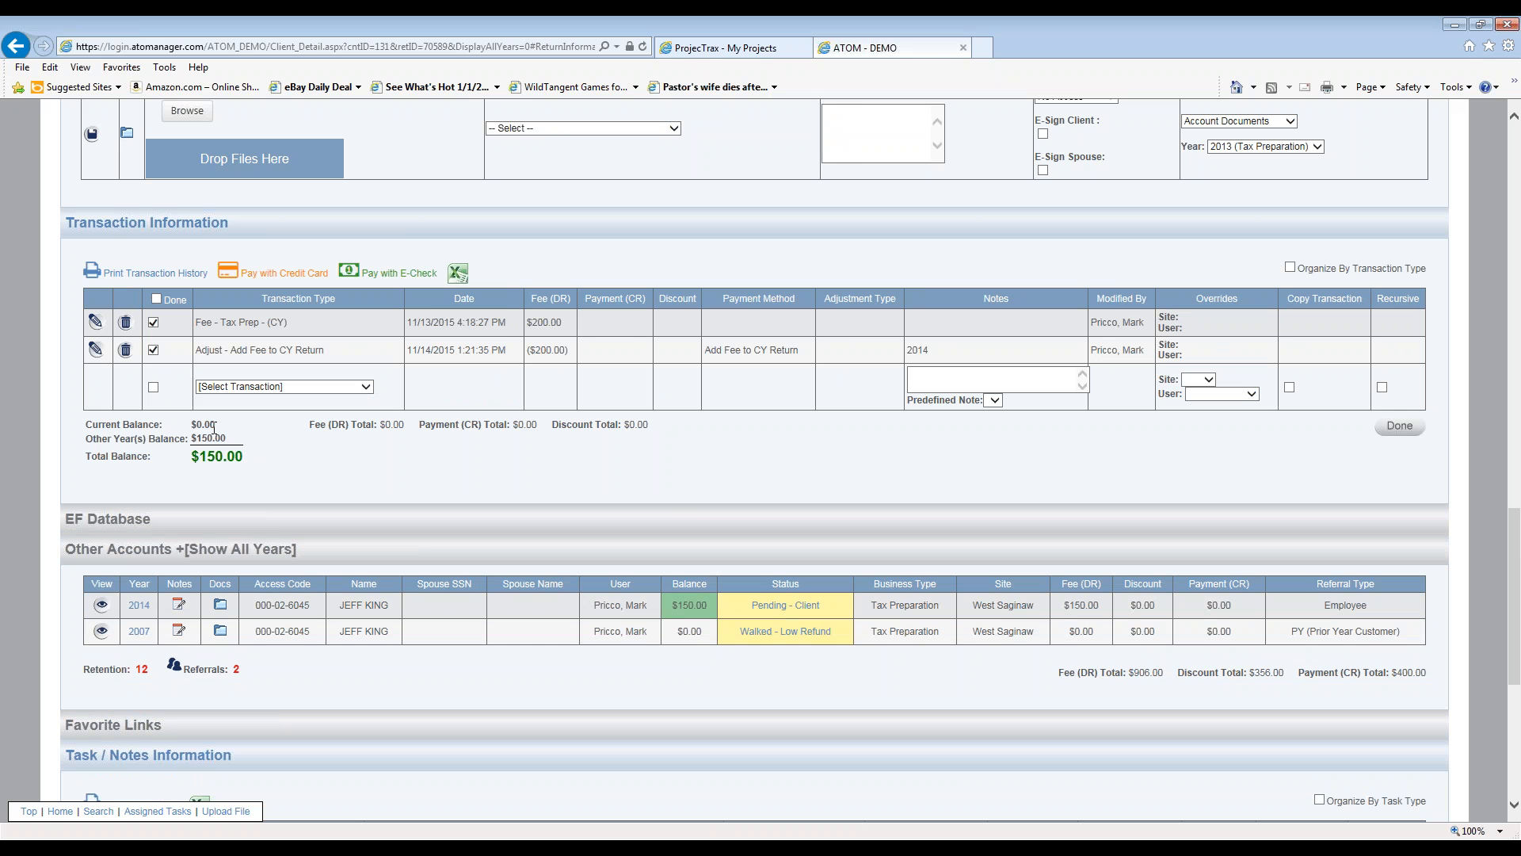
# - On the linked client's 2014 return, save a $200 Adjust - Add Fee to CY Return entry noted 2013
pyautogui.click(101, 605)
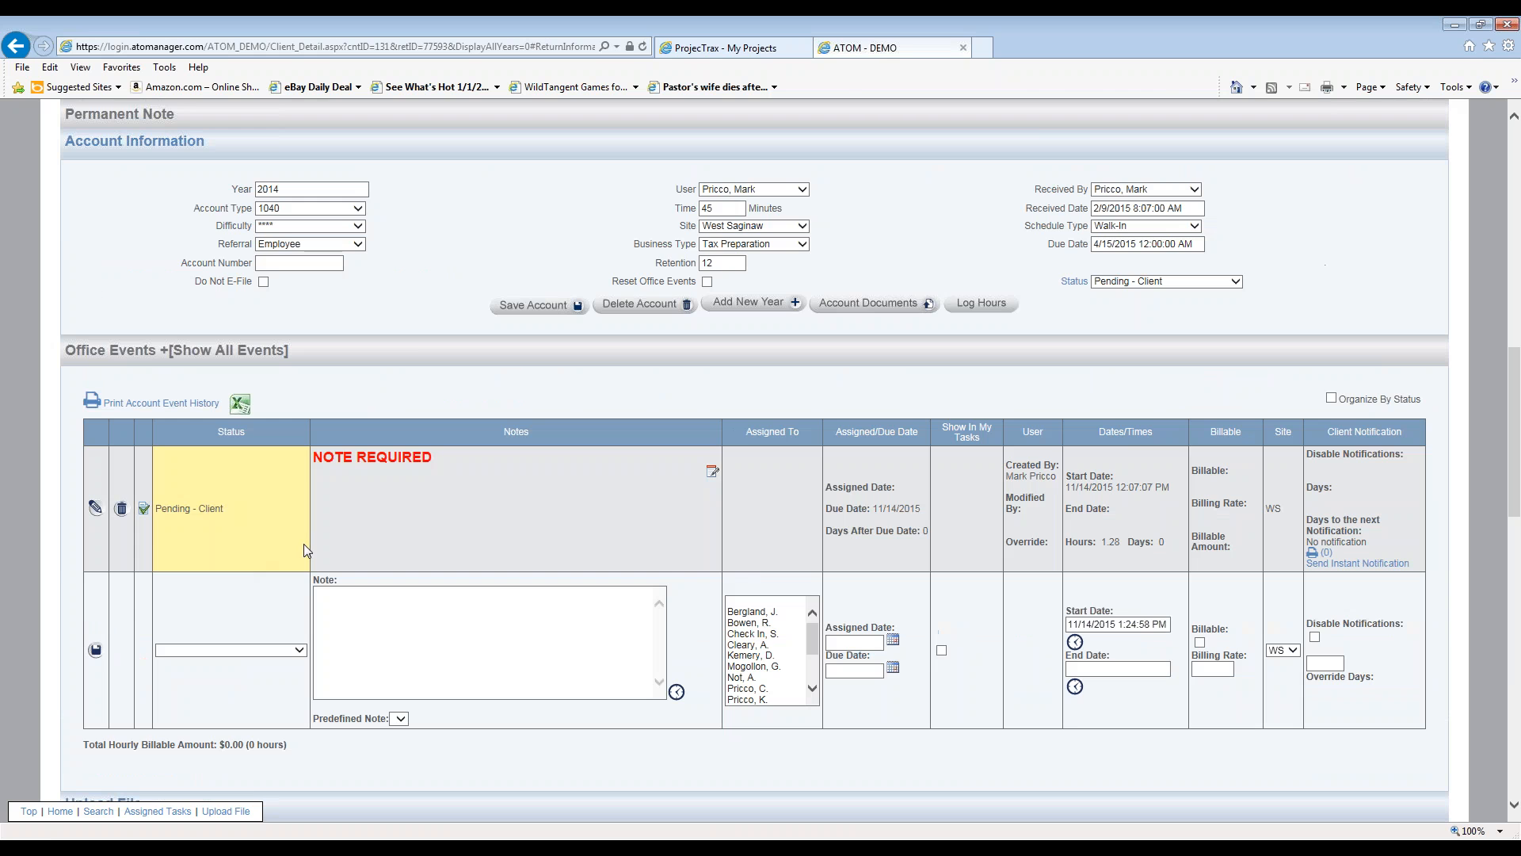
pyautogui.scroll(-7, 303, 543)
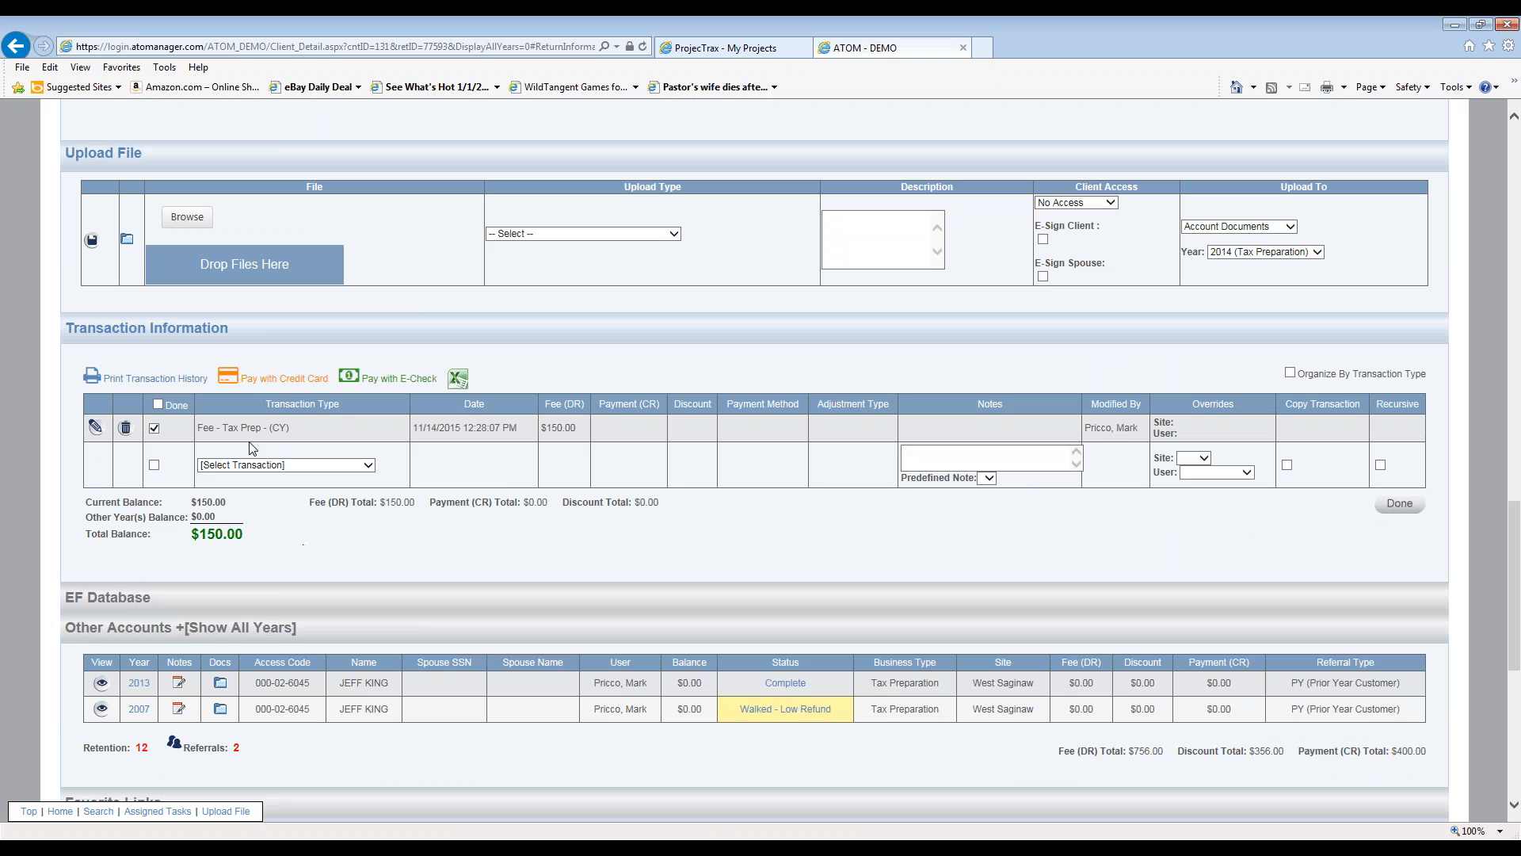
pyautogui.doubleClick(572, 433)
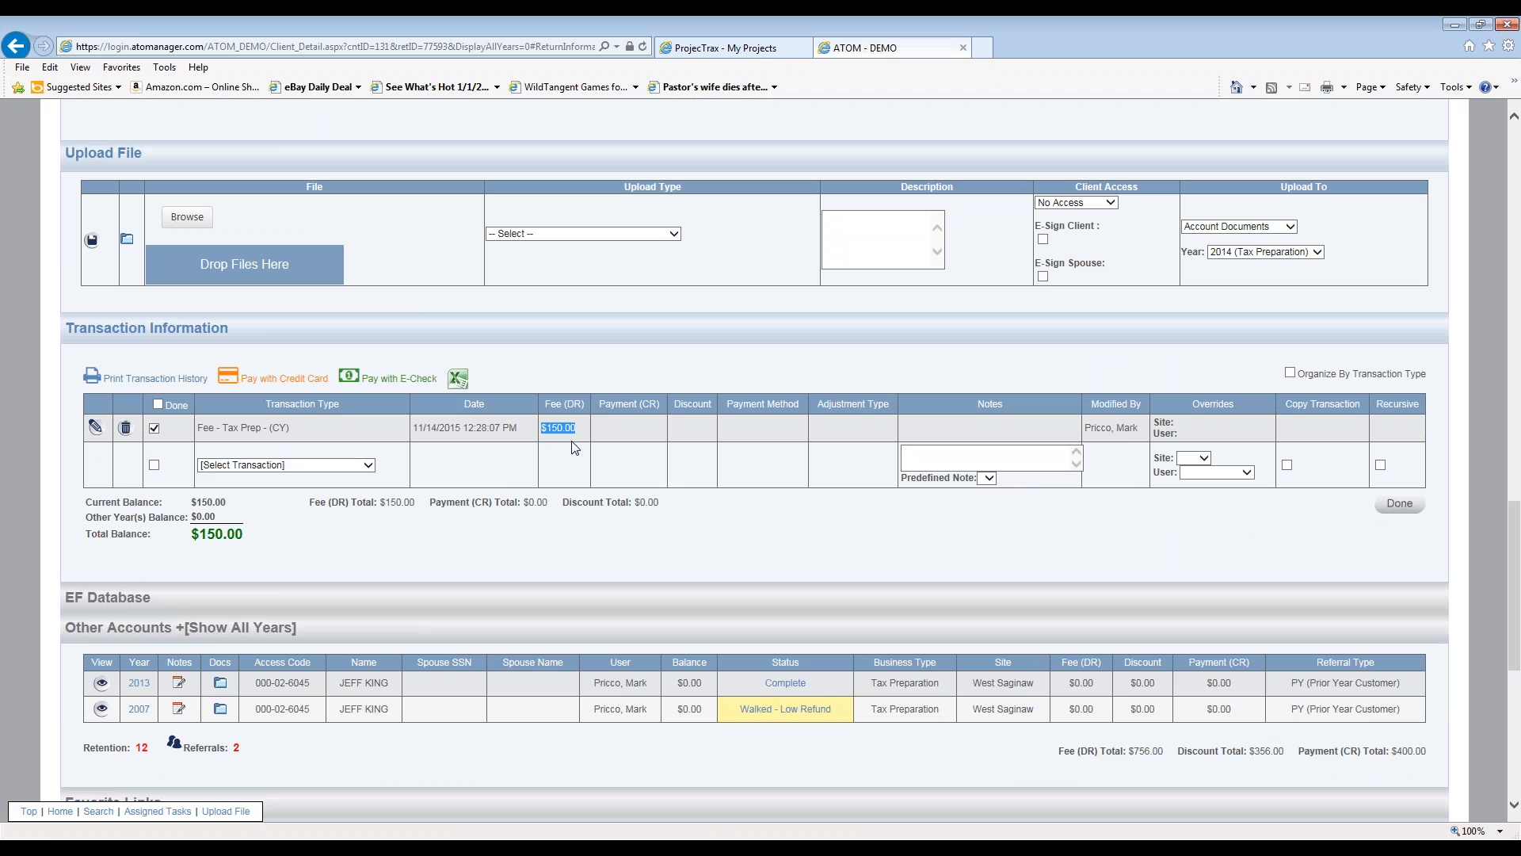
pyautogui.click(369, 465)
pyautogui.scroll(-1, 357, 530)
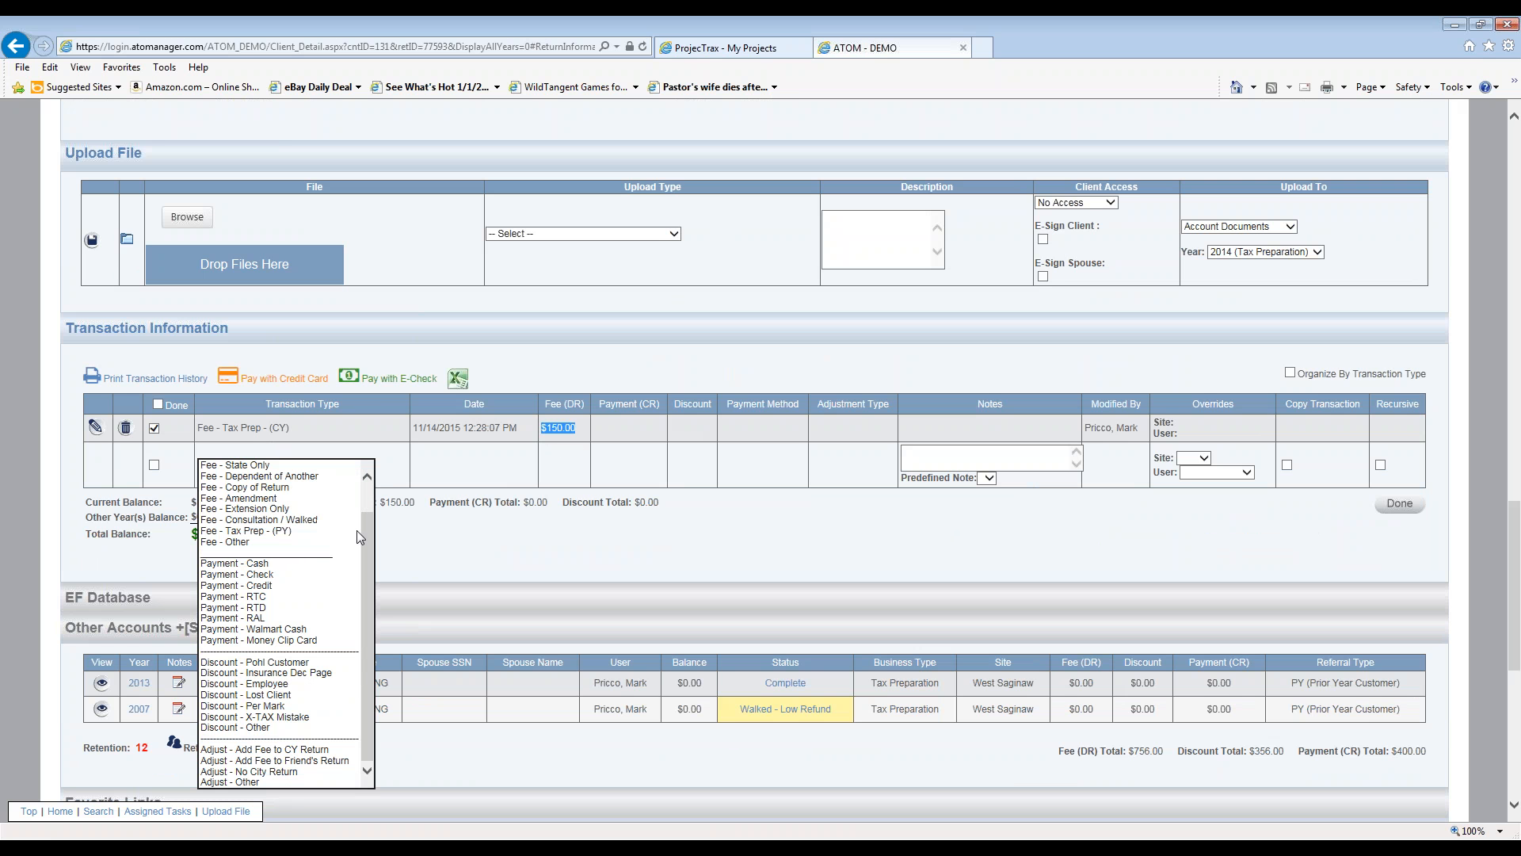
pyautogui.click(345, 751)
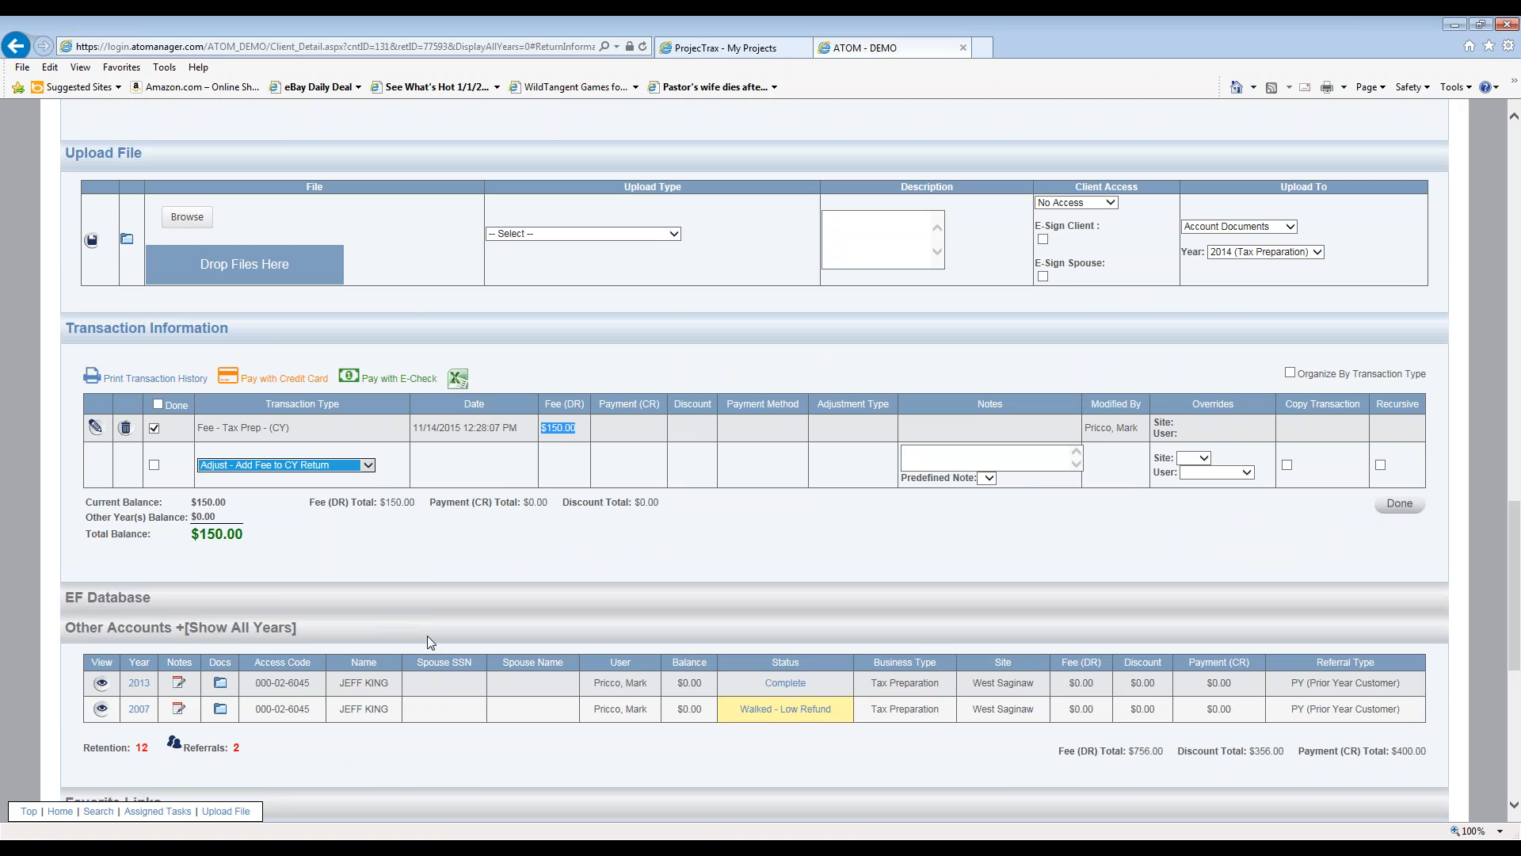
pyautogui.click(538, 464)
pyautogui.write('2')
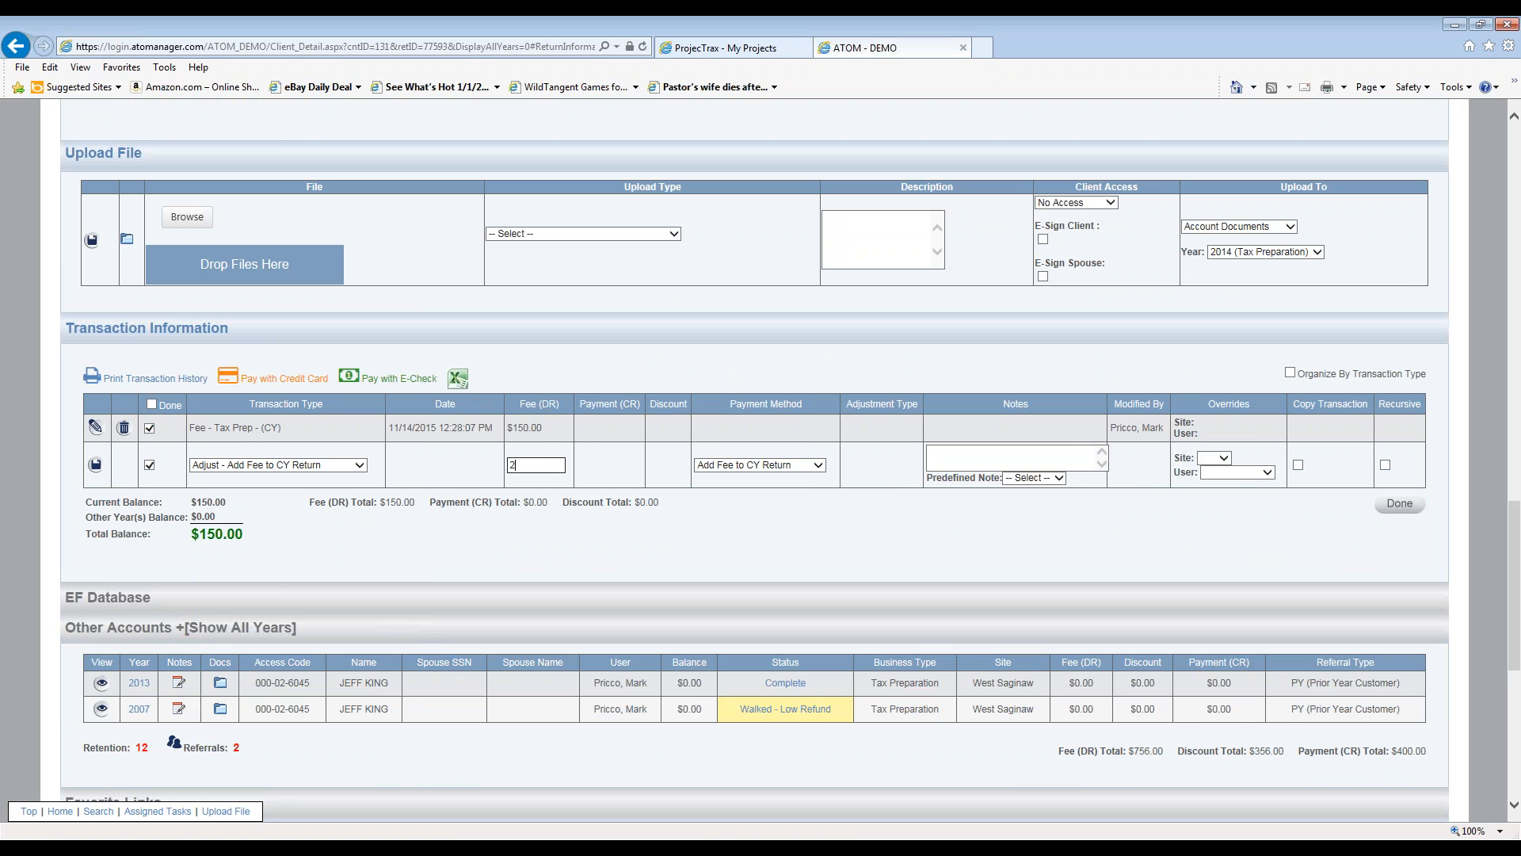
pyautogui.write('00')
pyautogui.click(996, 452)
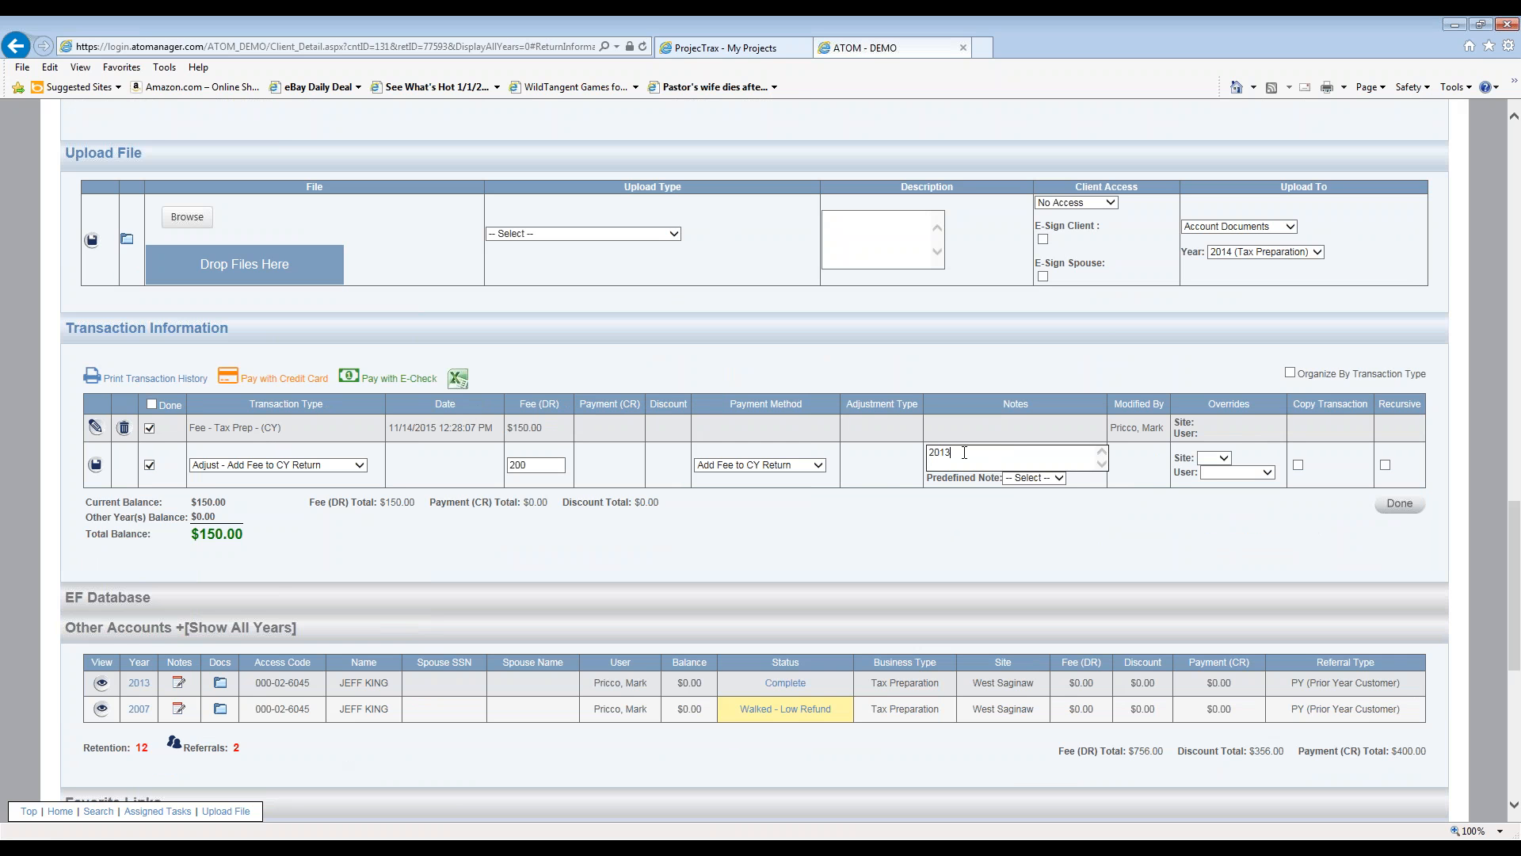
pyautogui.click(96, 464)
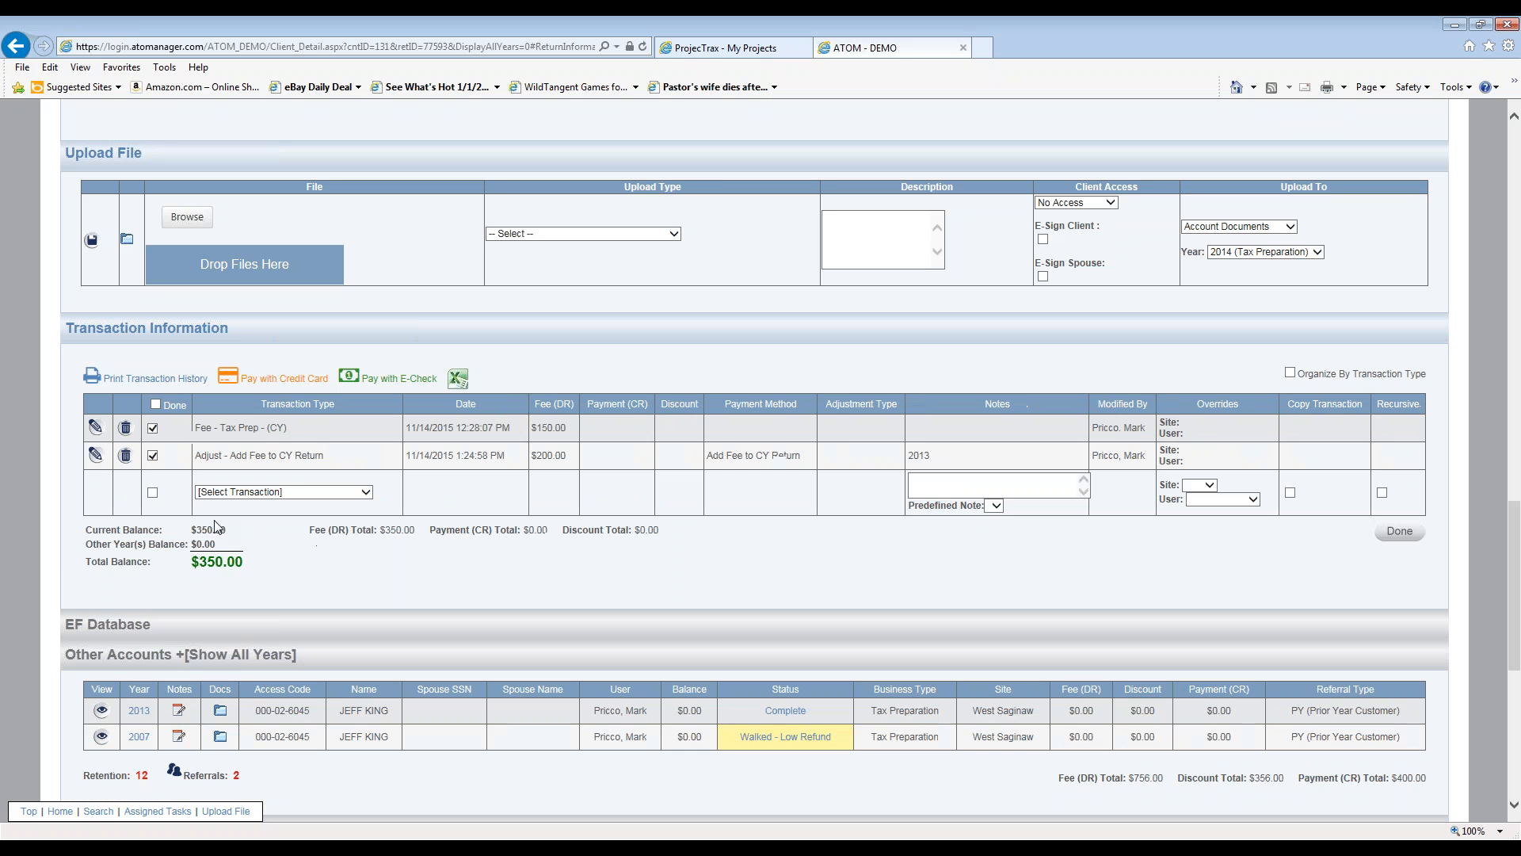
# - Record a $350.00 Payment - Check entry with the check number in Notes
pyautogui.click(358, 496)
pyautogui.click(333, 634)
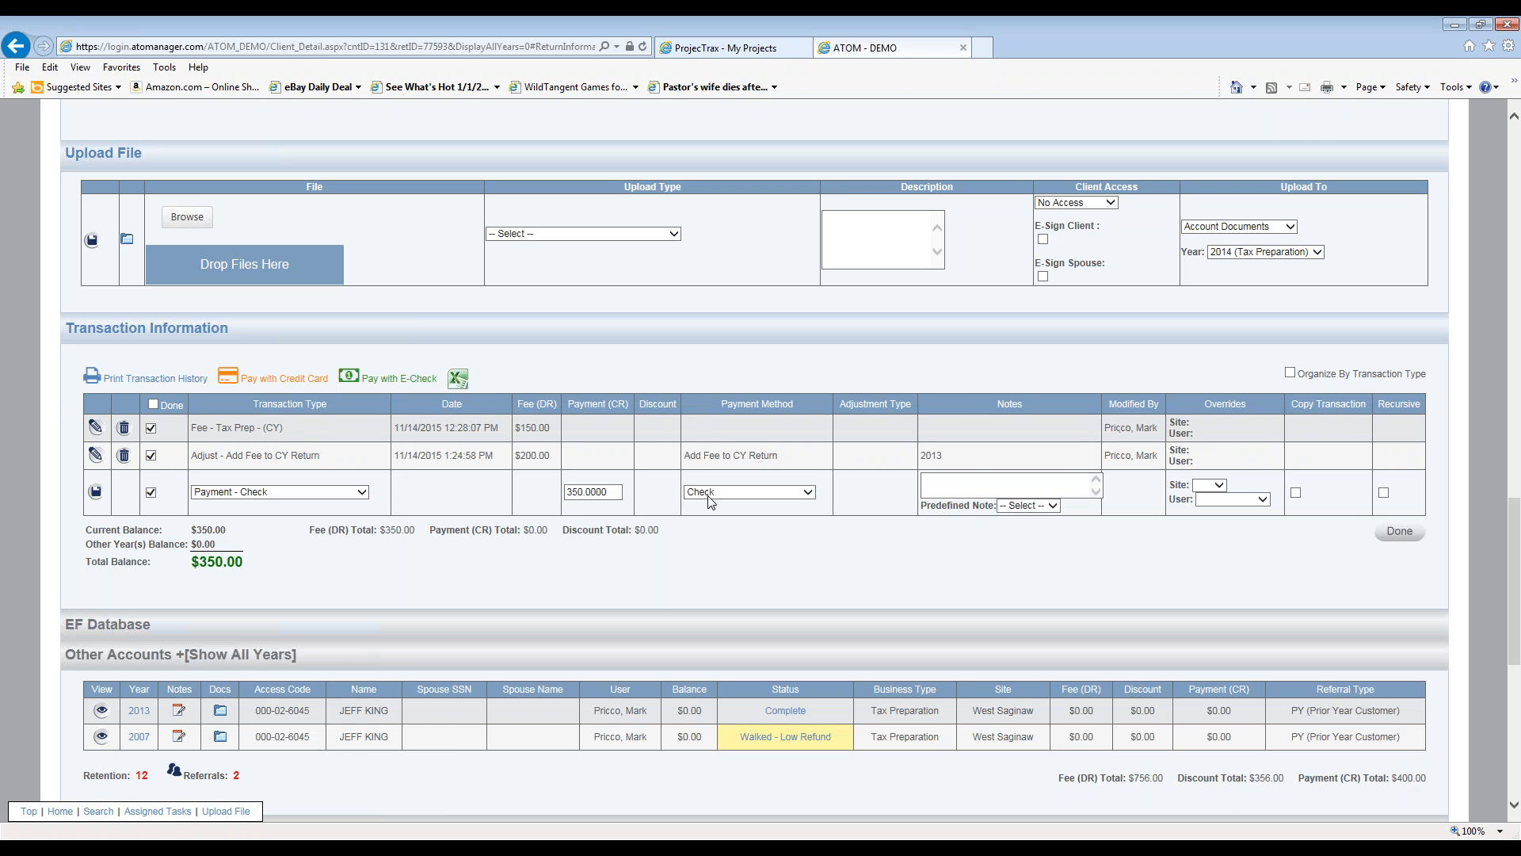
pyautogui.click(970, 484)
pyautogui.write('1024')
pyautogui.click(95, 491)
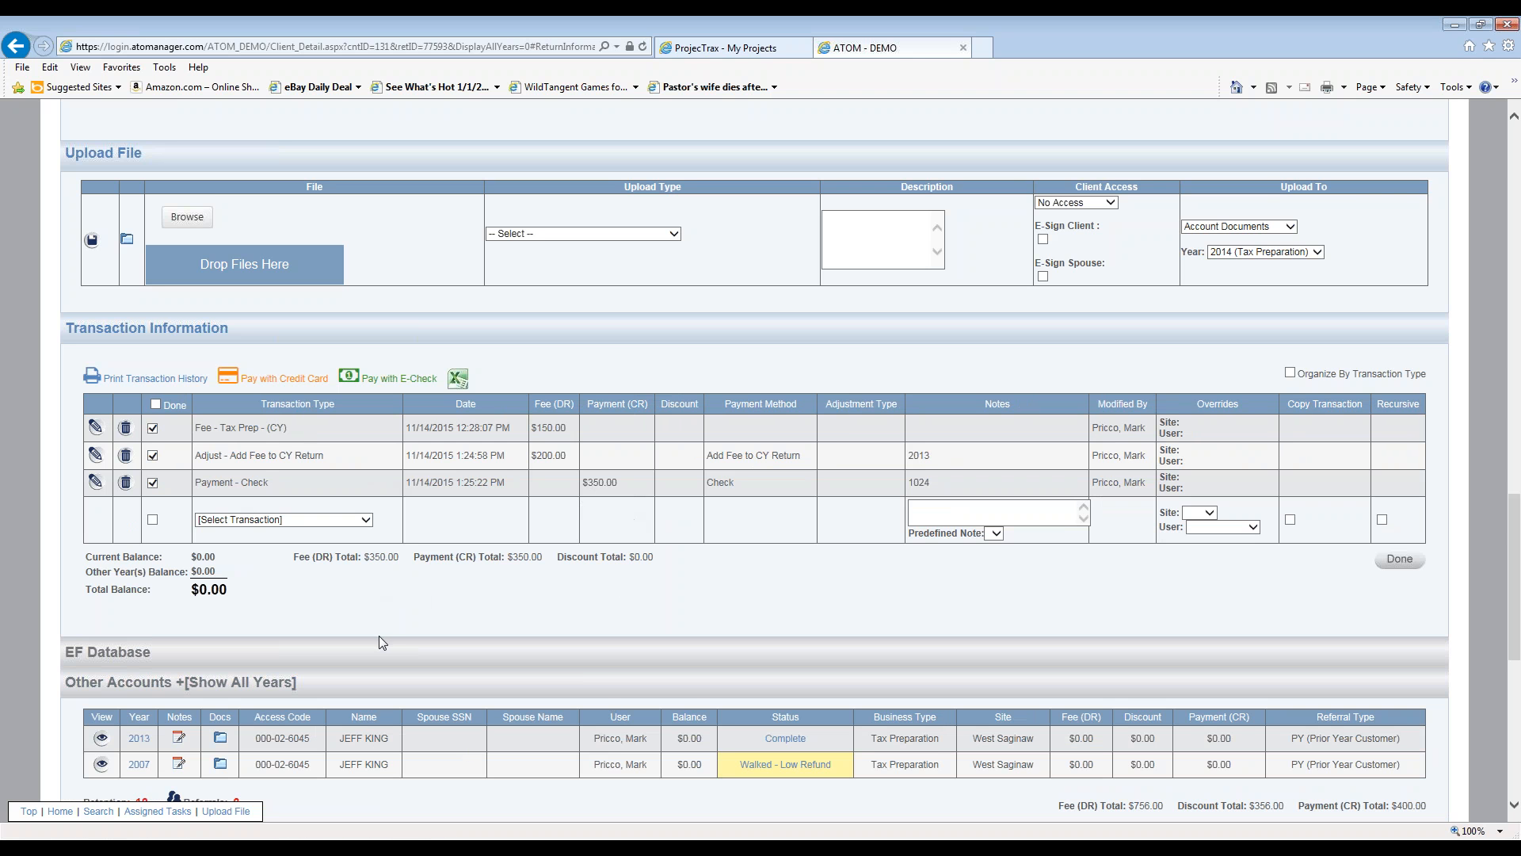
# - Delete the check payment and the Add Fee to CY Return adjustment, confirming each deletion
pyautogui.click(365, 520)
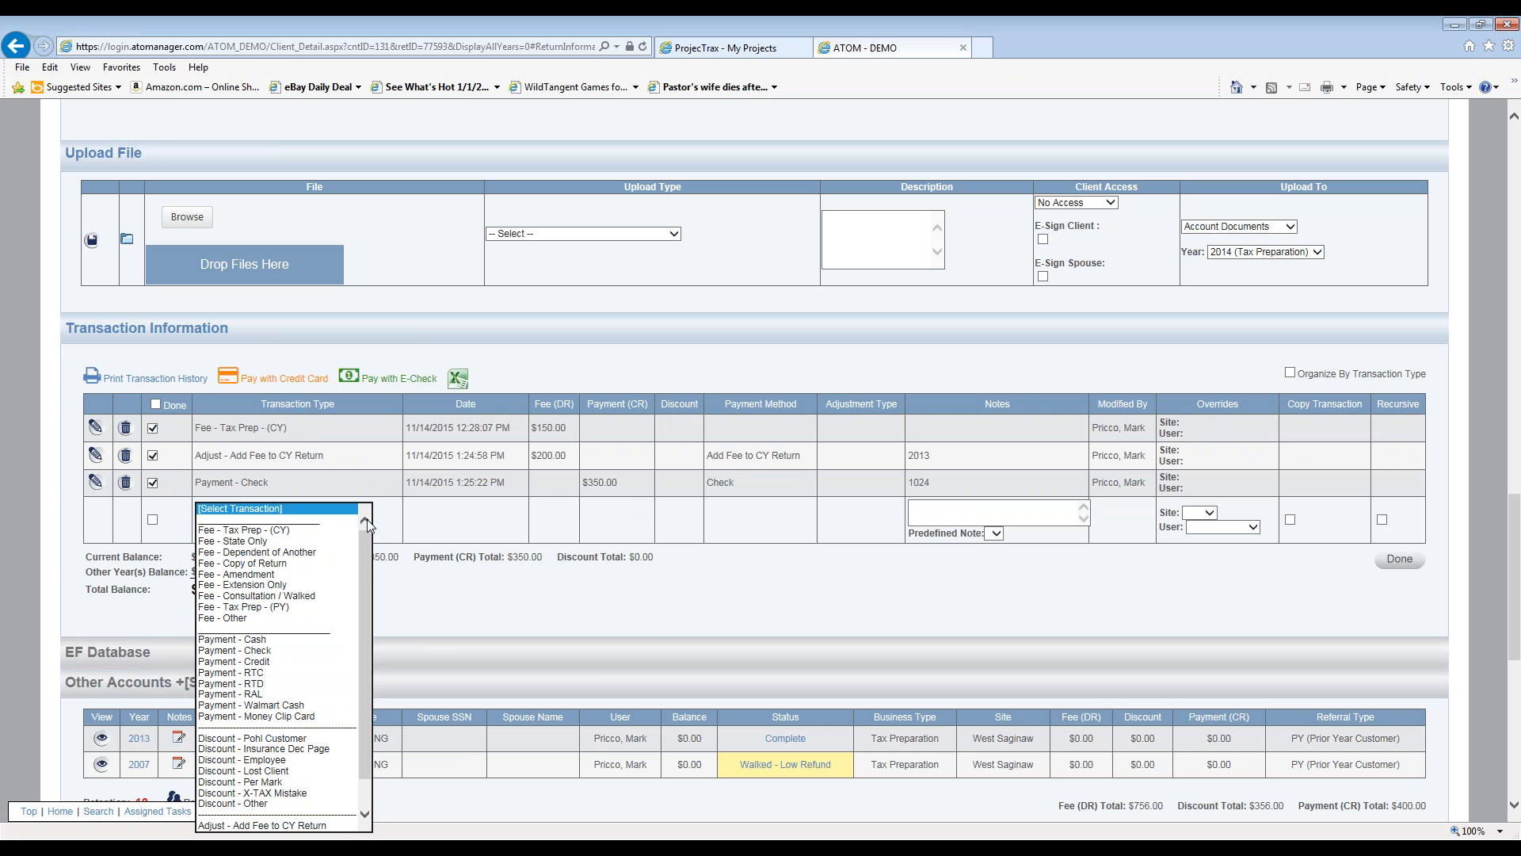
pyautogui.moveTo(368, 539); pyautogui.dragTo(368, 648)
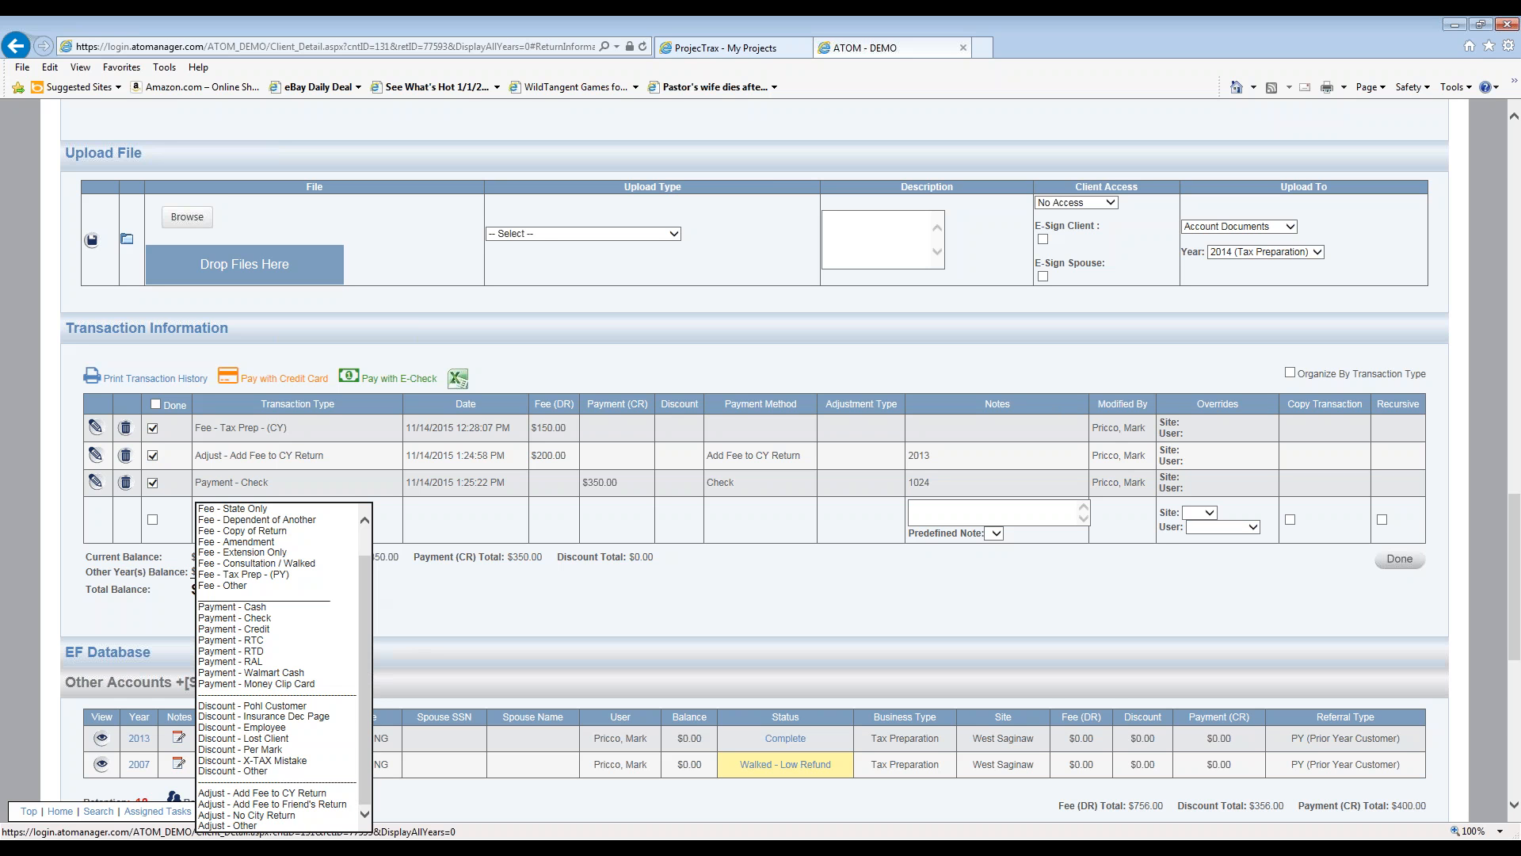
pyautogui.click(453, 613)
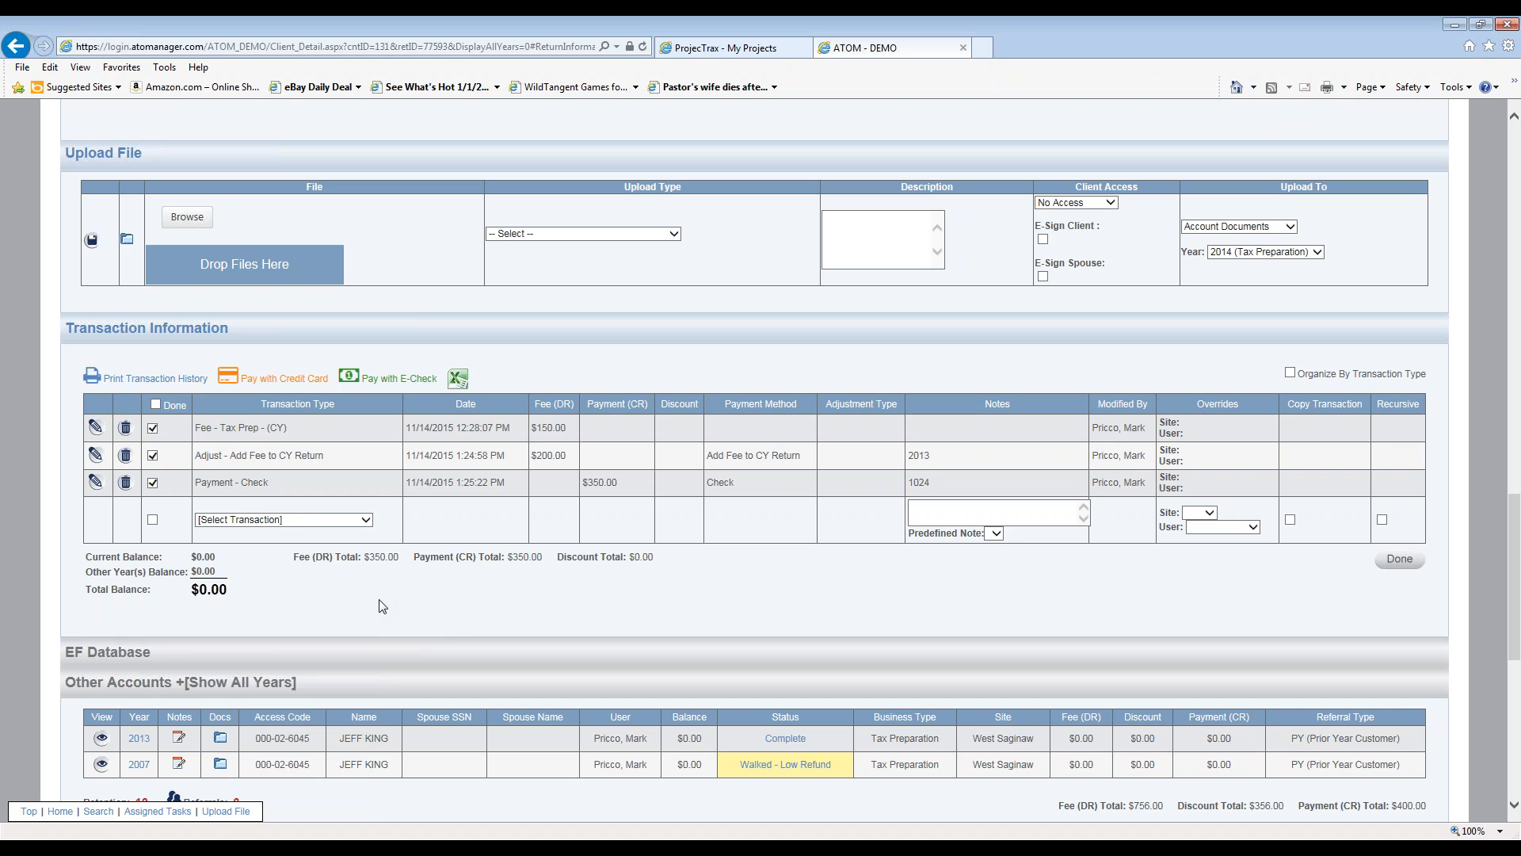
pyautogui.click(126, 484)
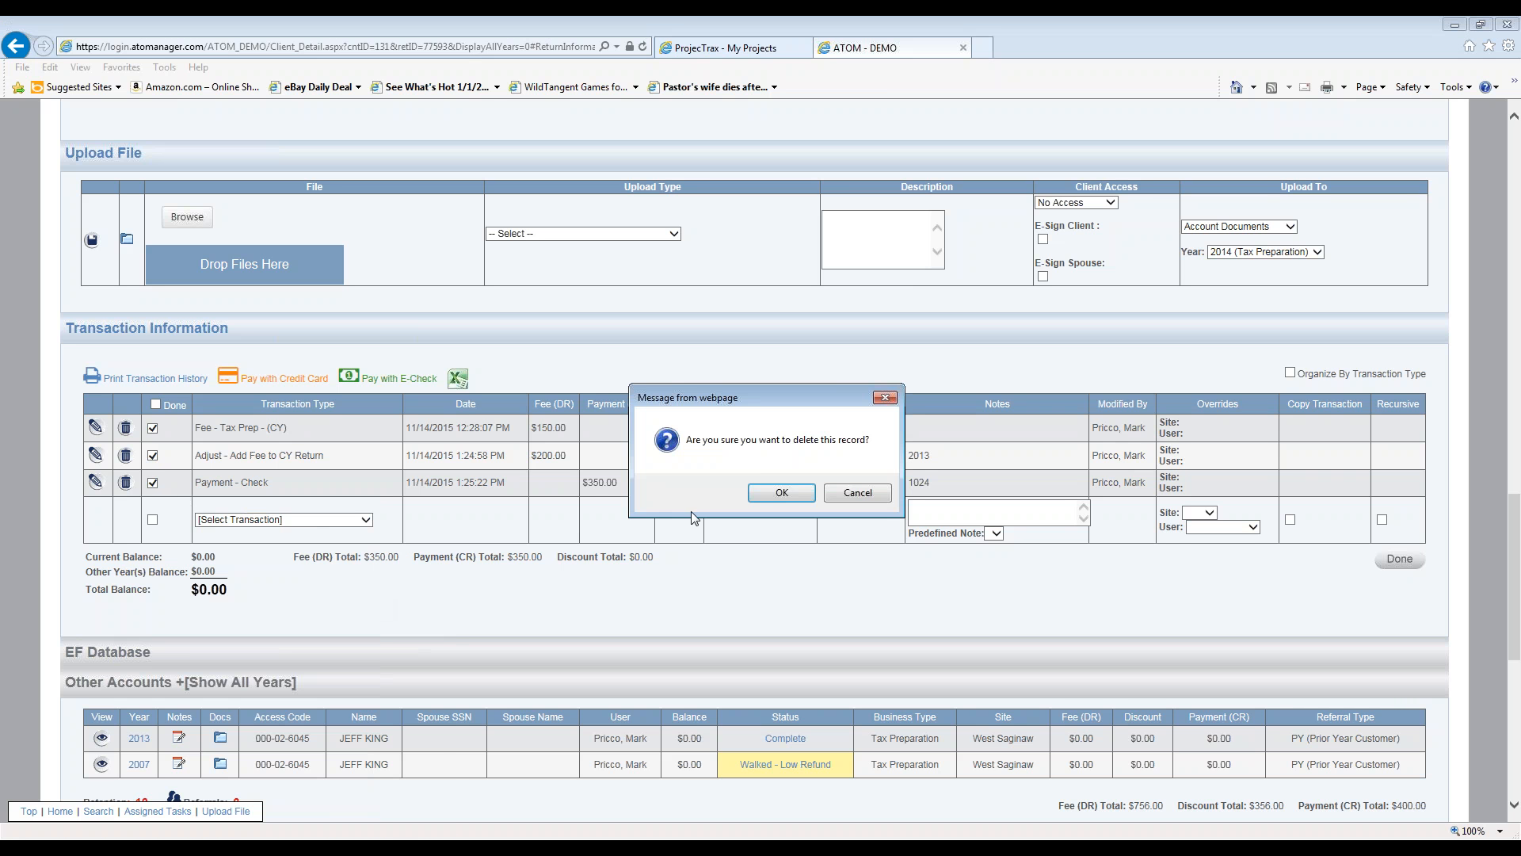
pyautogui.click(782, 497)
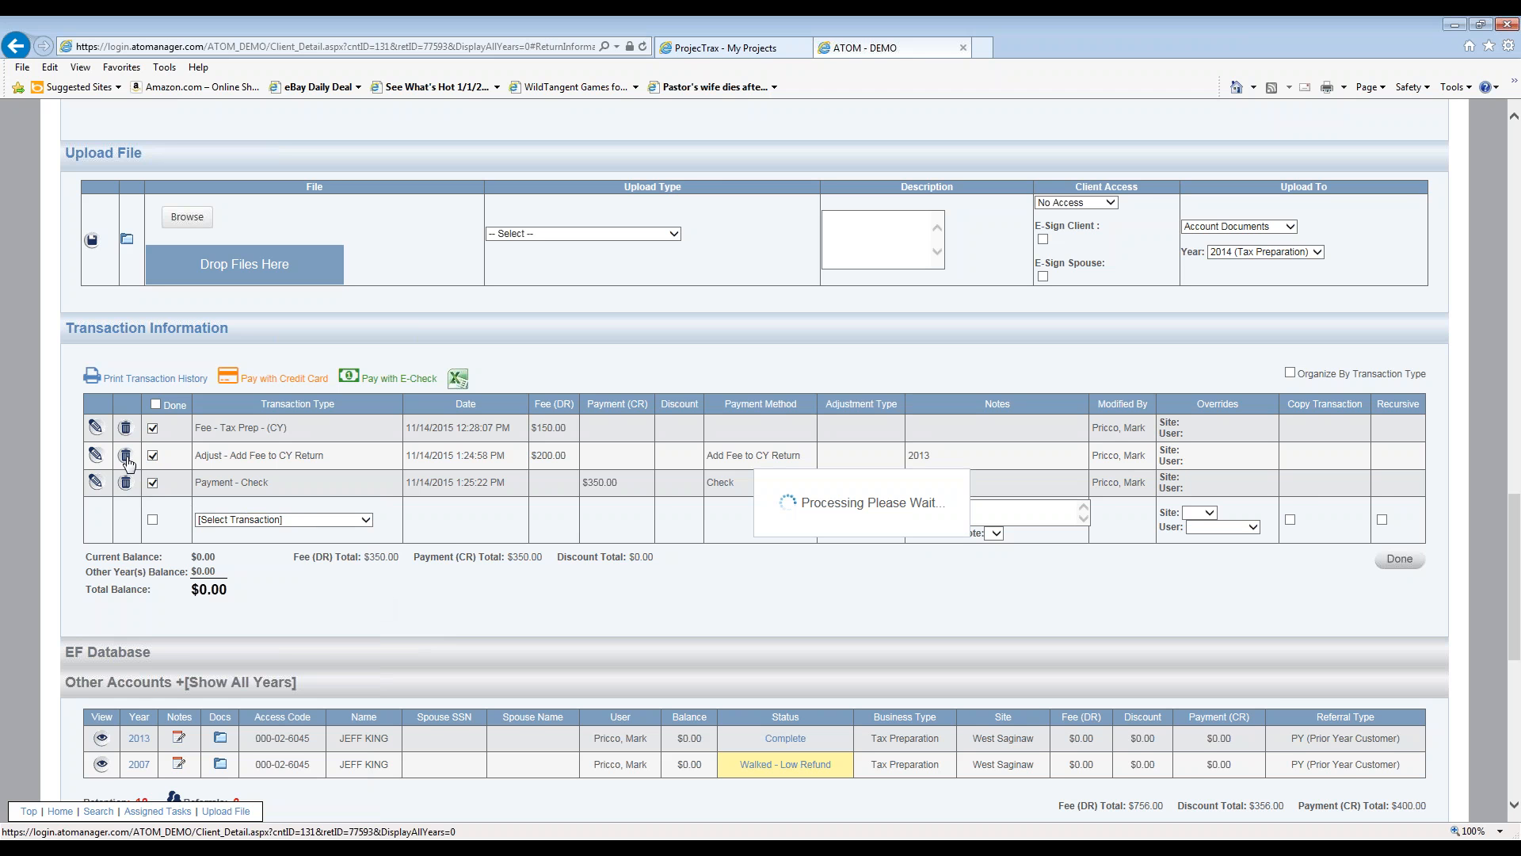
pyautogui.click(126, 459)
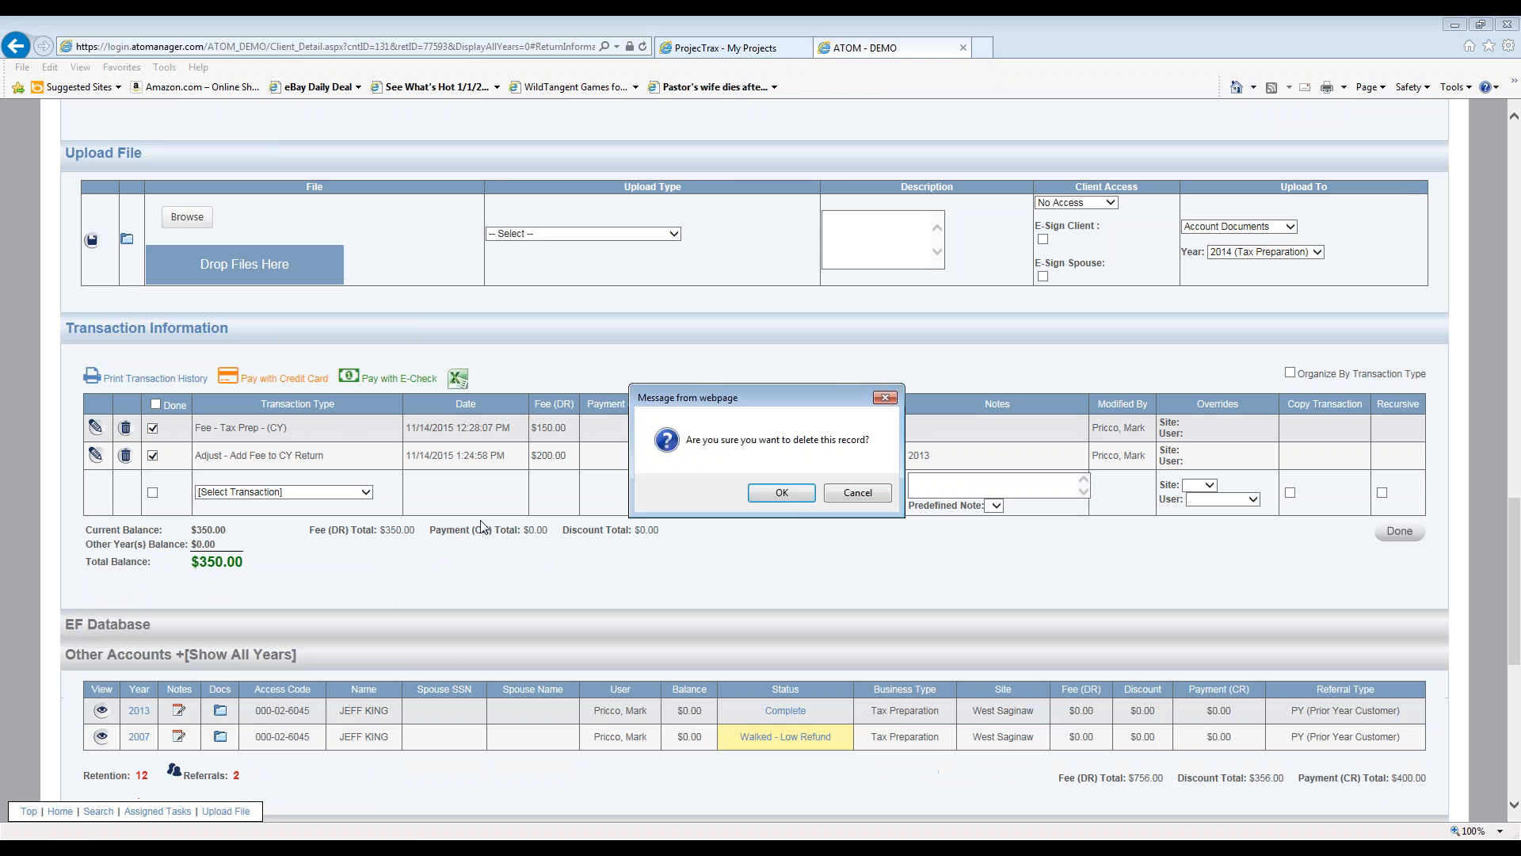
pyautogui.click(798, 493)
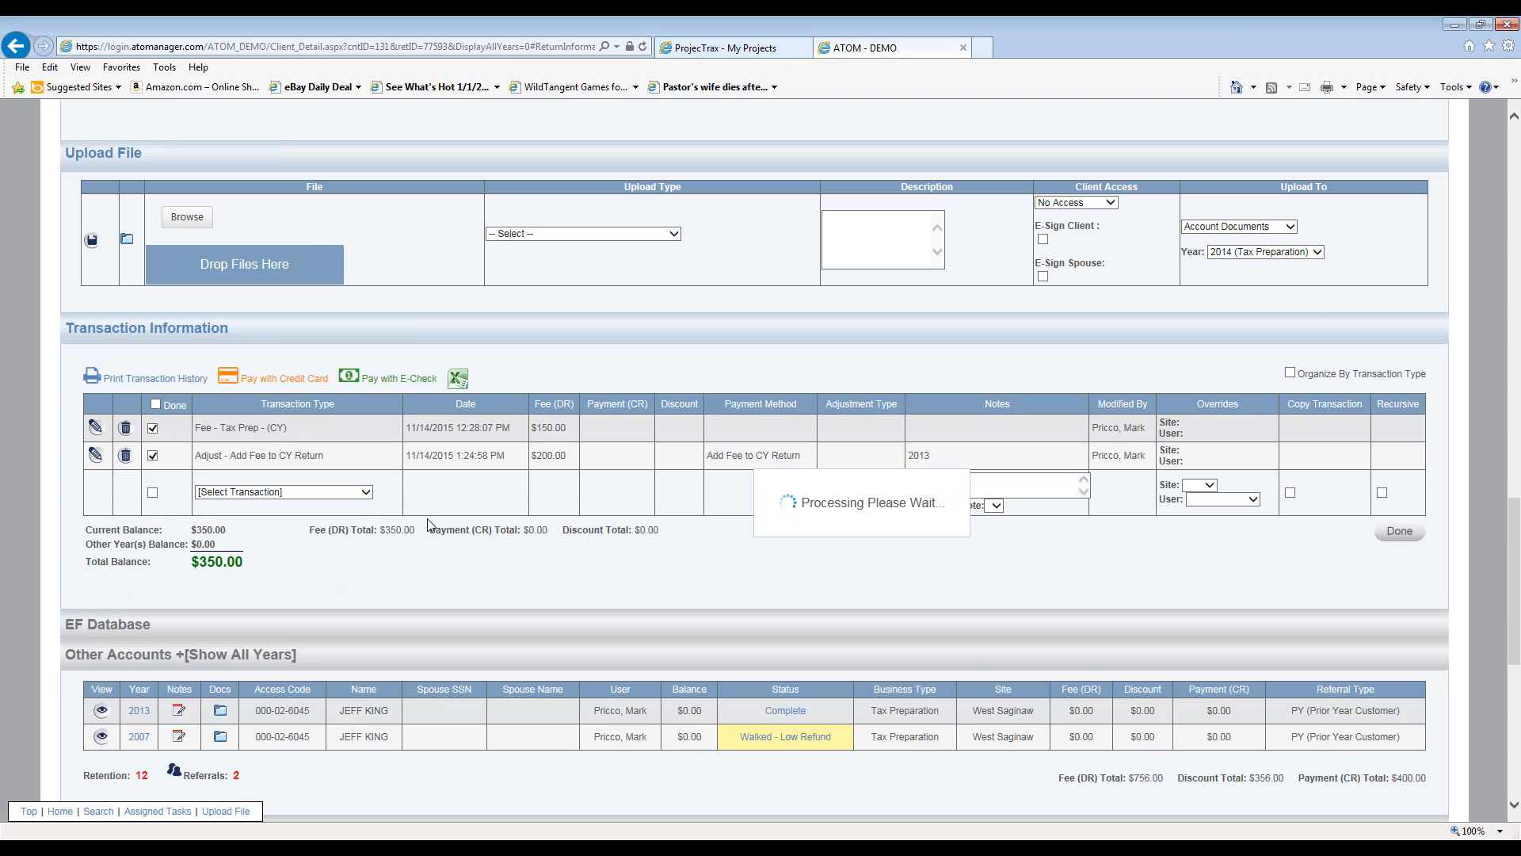
# - Open the girlfriend's file from the Linked Clients list
pyautogui.scroll(5, 434, 547)
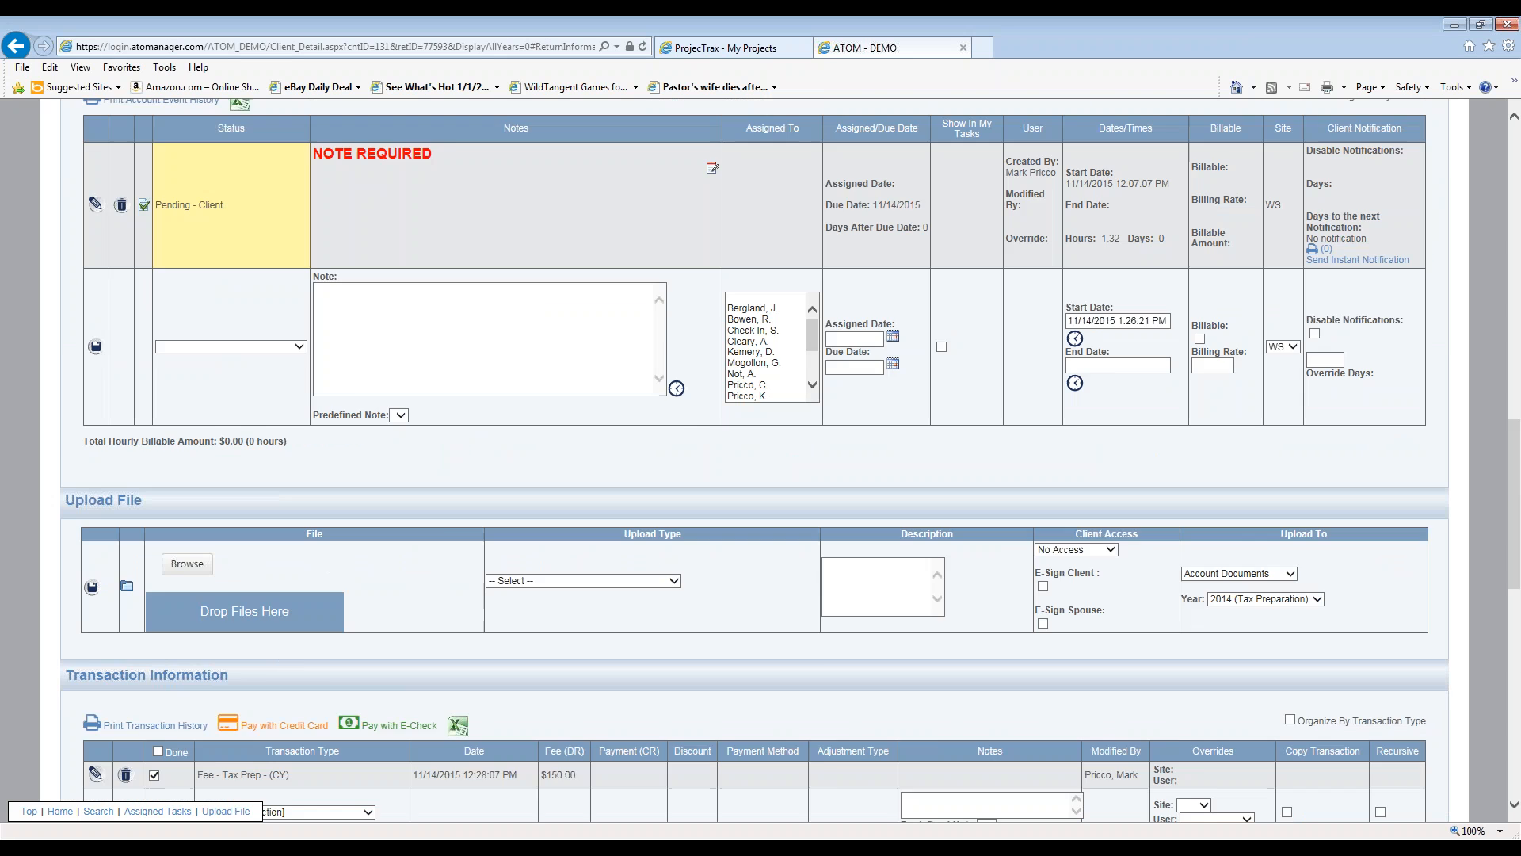
pyautogui.scroll(15, 626, 475)
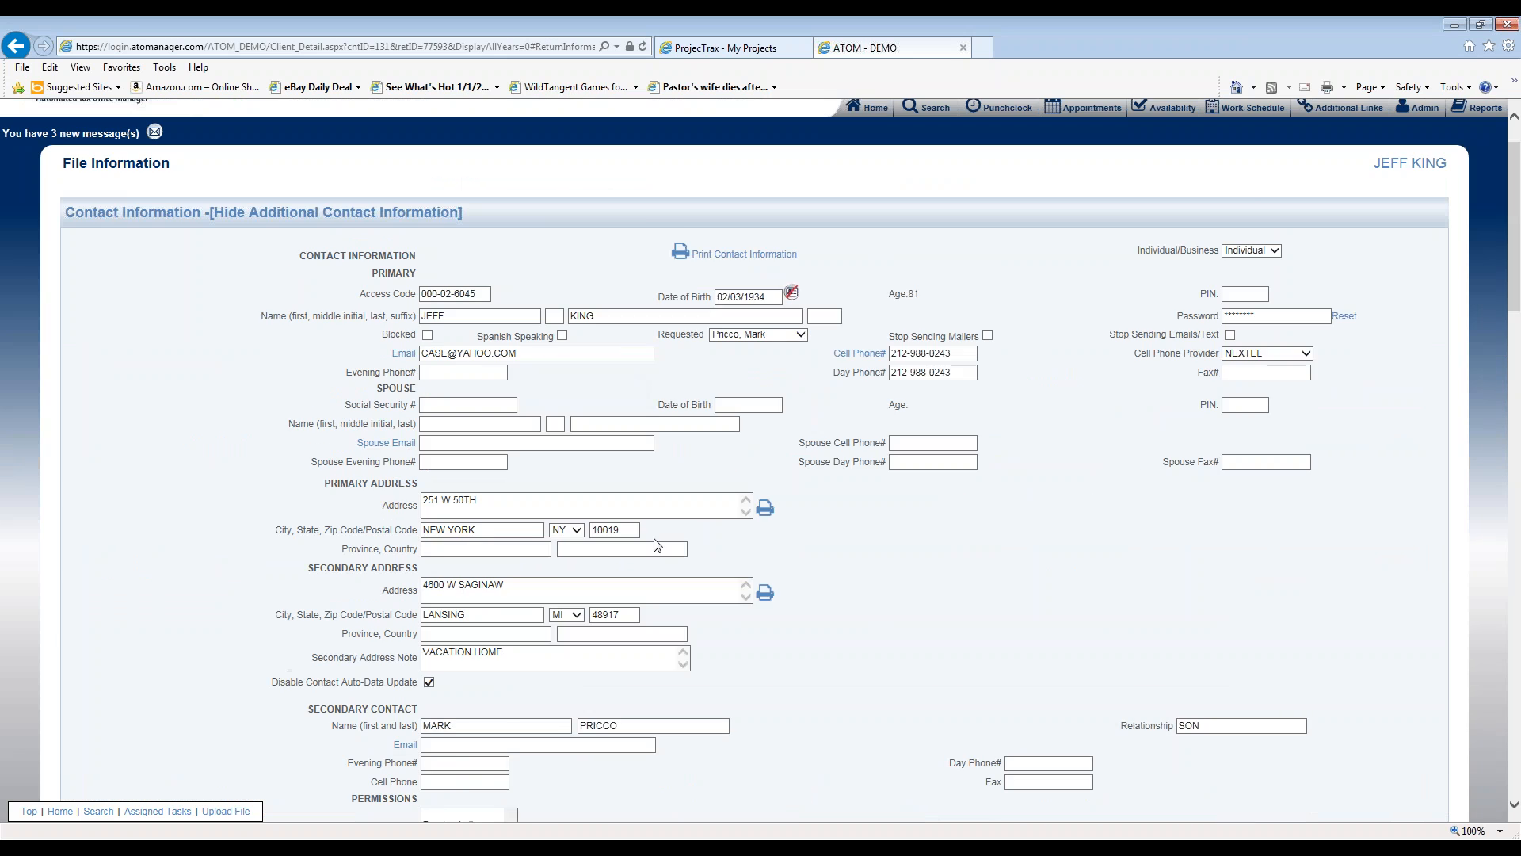
pyautogui.scroll(-20, 657, 545)
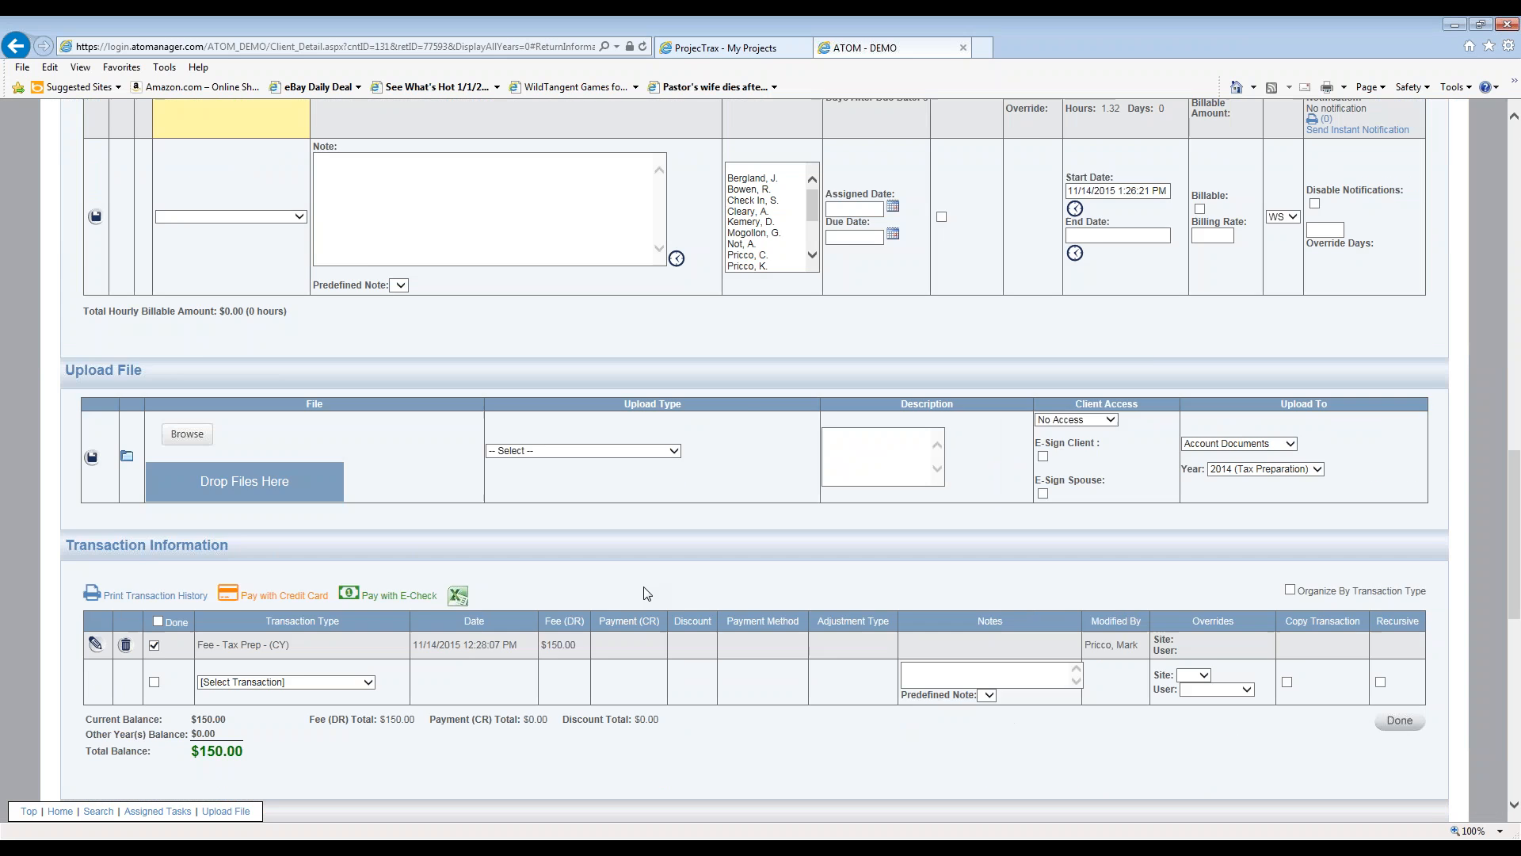
pyautogui.scroll(-8, 647, 594)
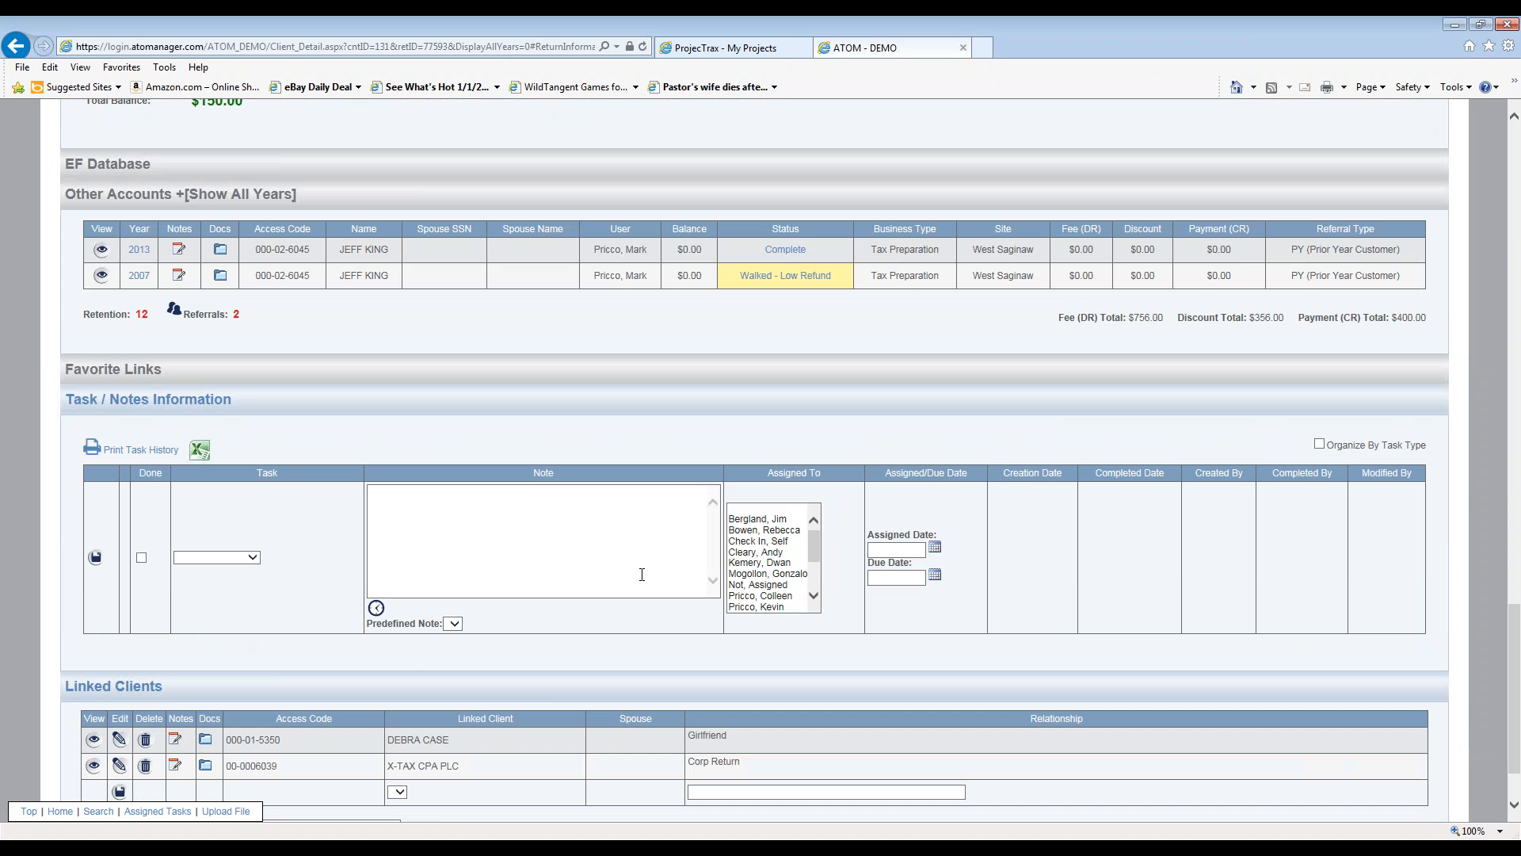
pyautogui.scroll(-2, 642, 574)
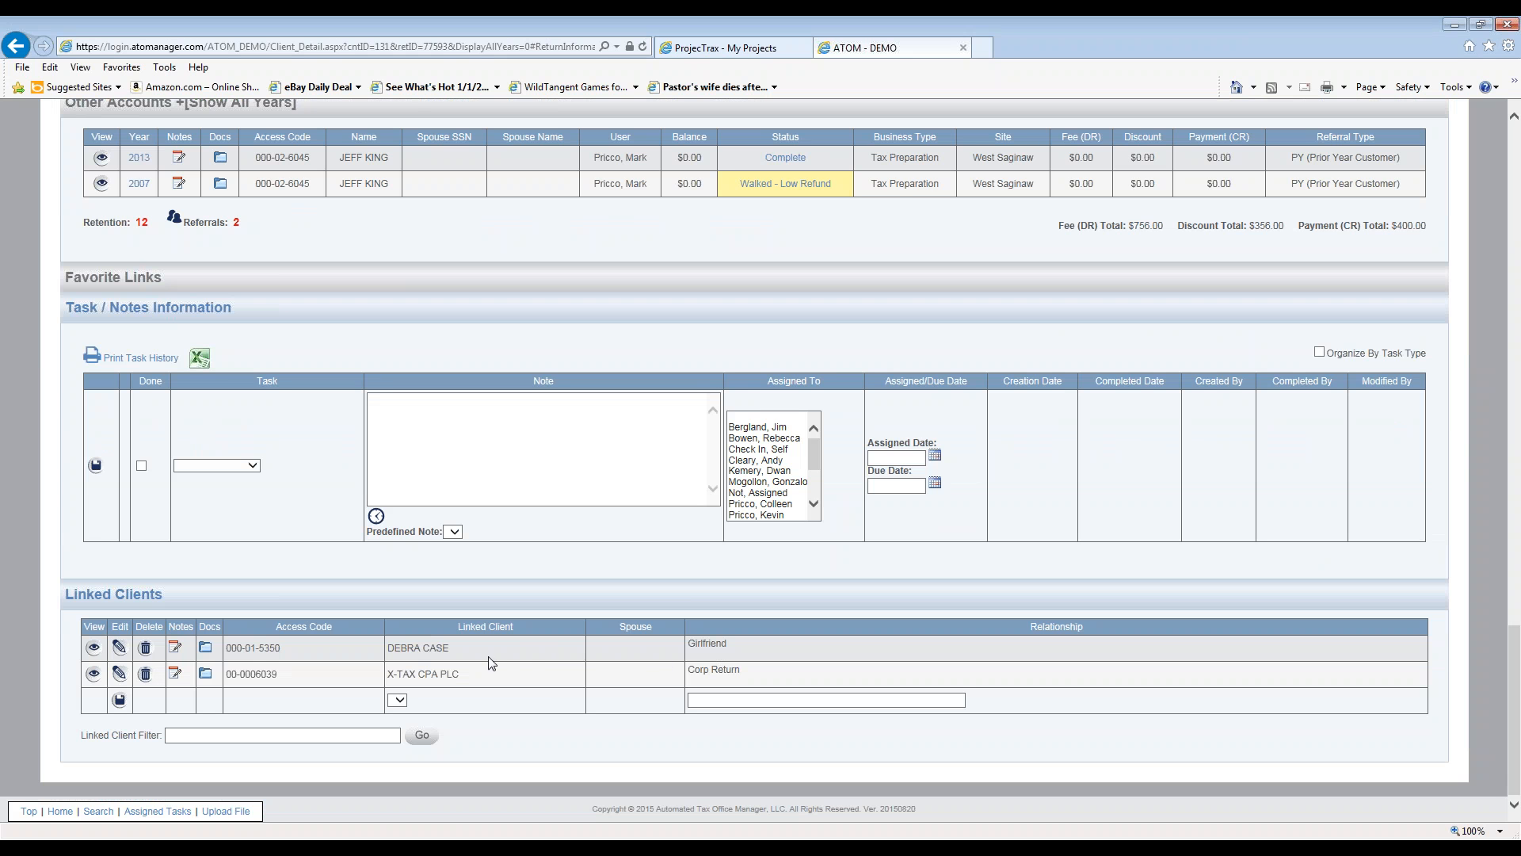
pyautogui.click(93, 651)
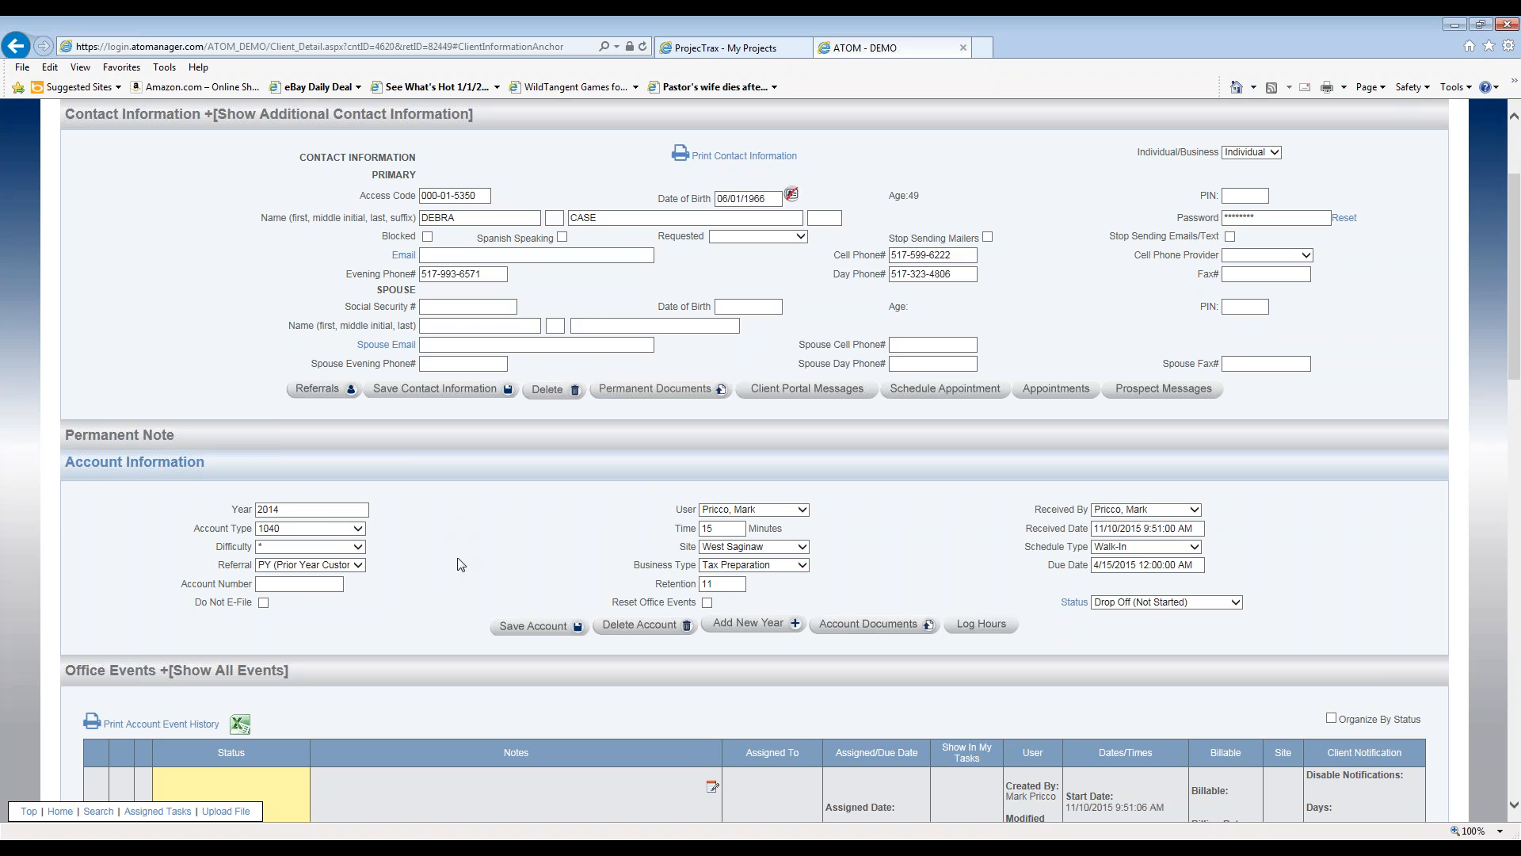
# - Save a ($100.00) Adjust - Add Fee to Friend's Return entry noting the boyfriend's name
pyautogui.scroll(-4, 460, 555)
pyautogui.scroll(3, 516, 346)
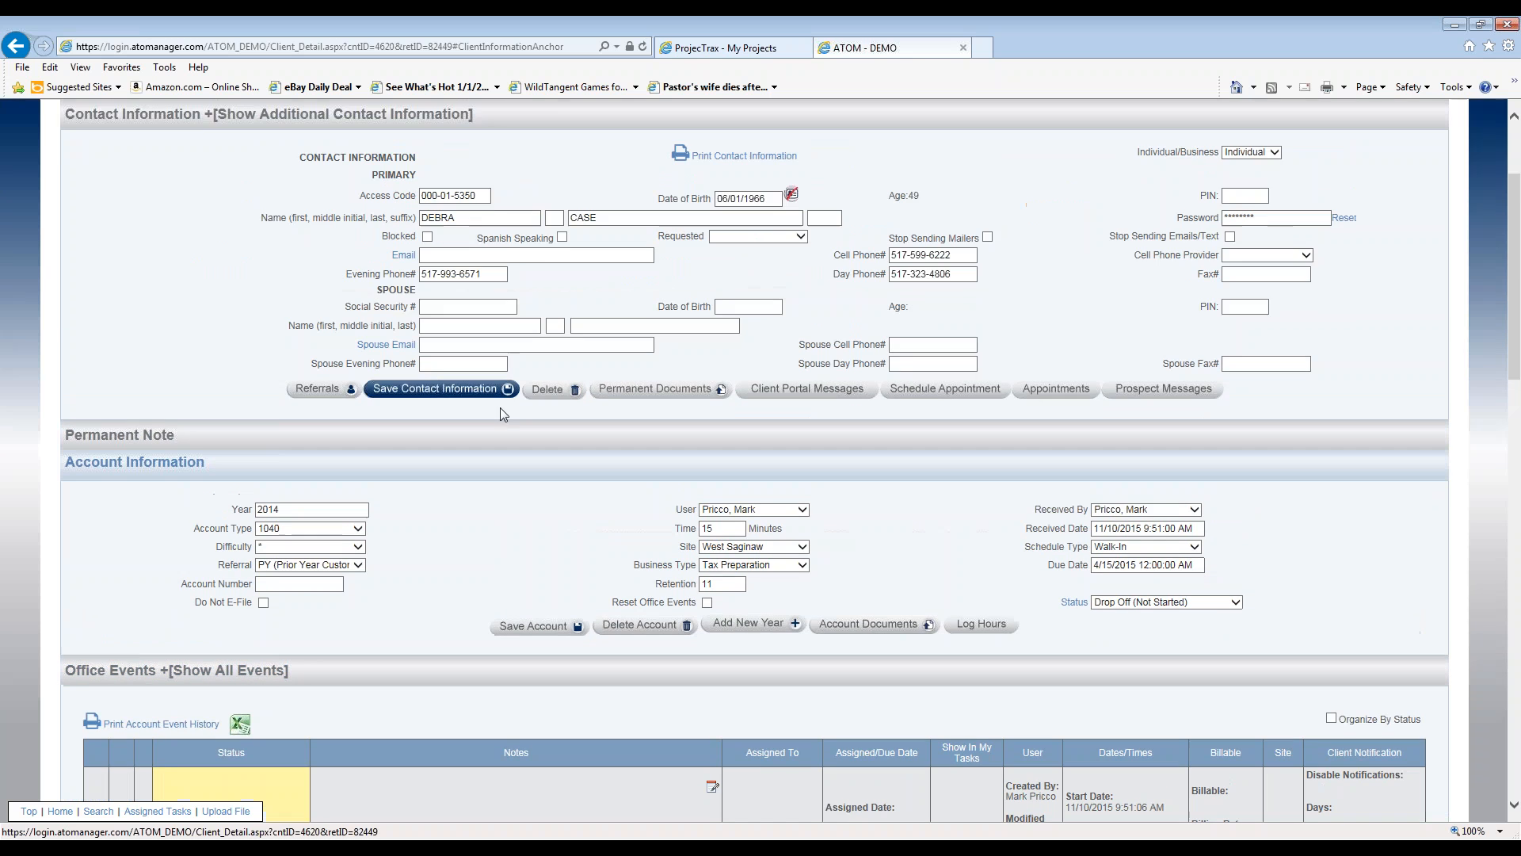
pyautogui.scroll(-7, 491, 435)
pyautogui.scroll(-3, 477, 470)
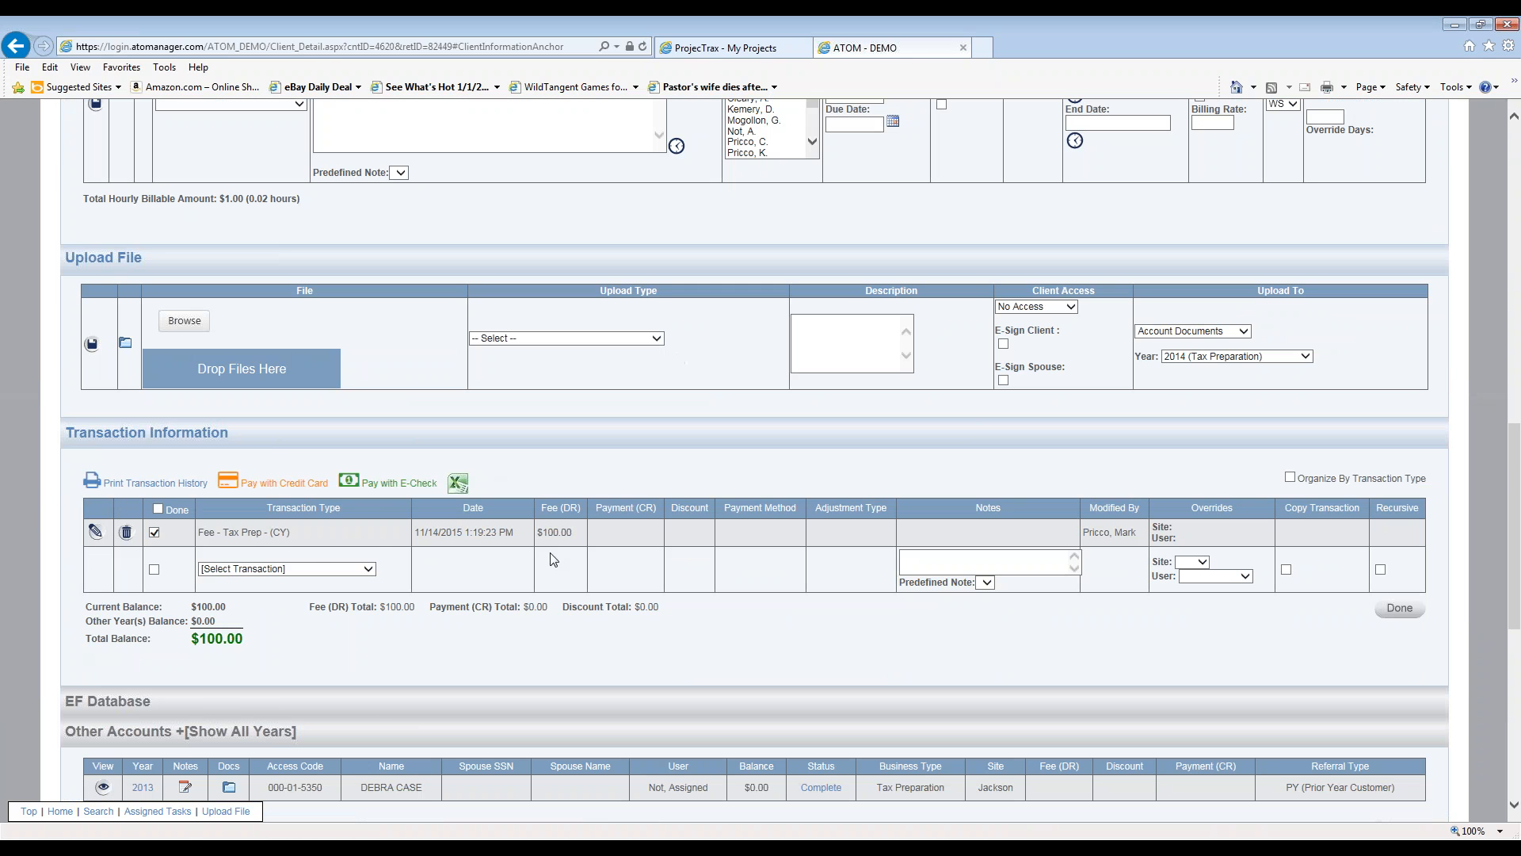
pyautogui.click(369, 571)
pyautogui.scroll(-1, 363, 595)
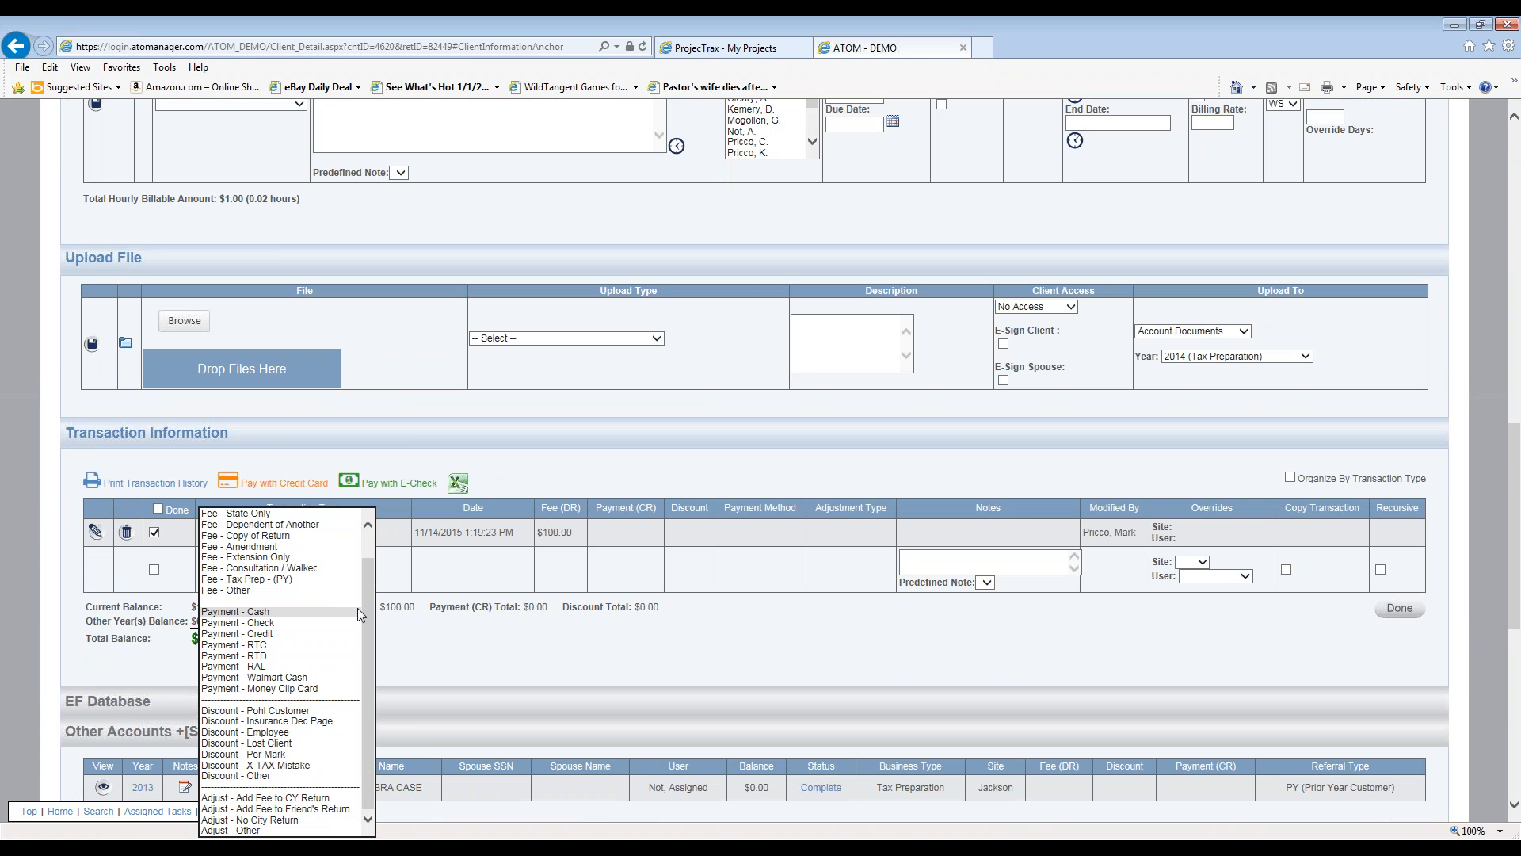
pyautogui.click(335, 809)
pyautogui.click(539, 574)
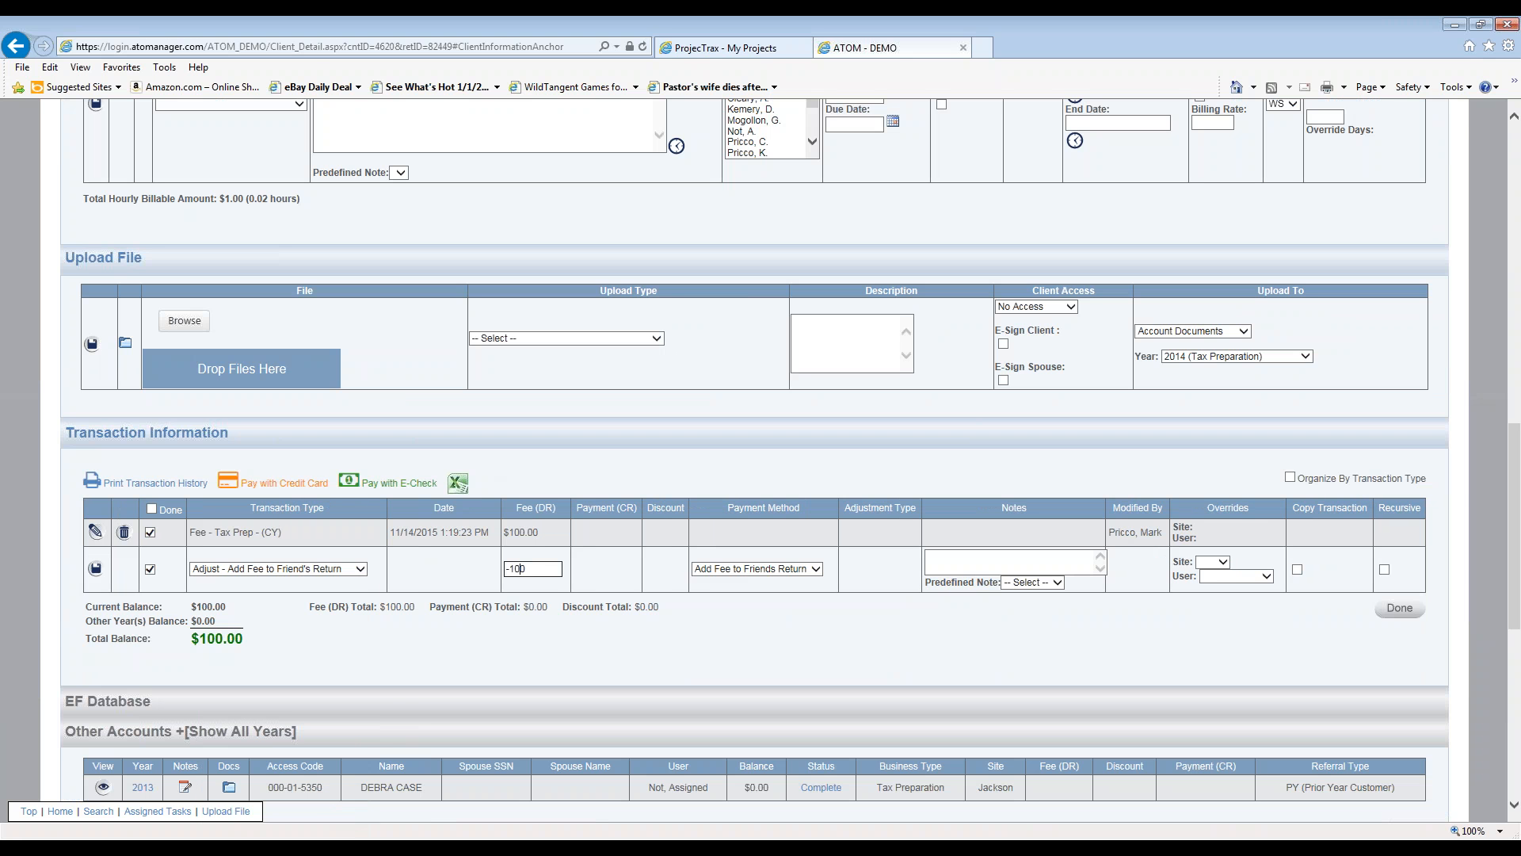
pyautogui.press('Tab')
pyautogui.press('Tab')
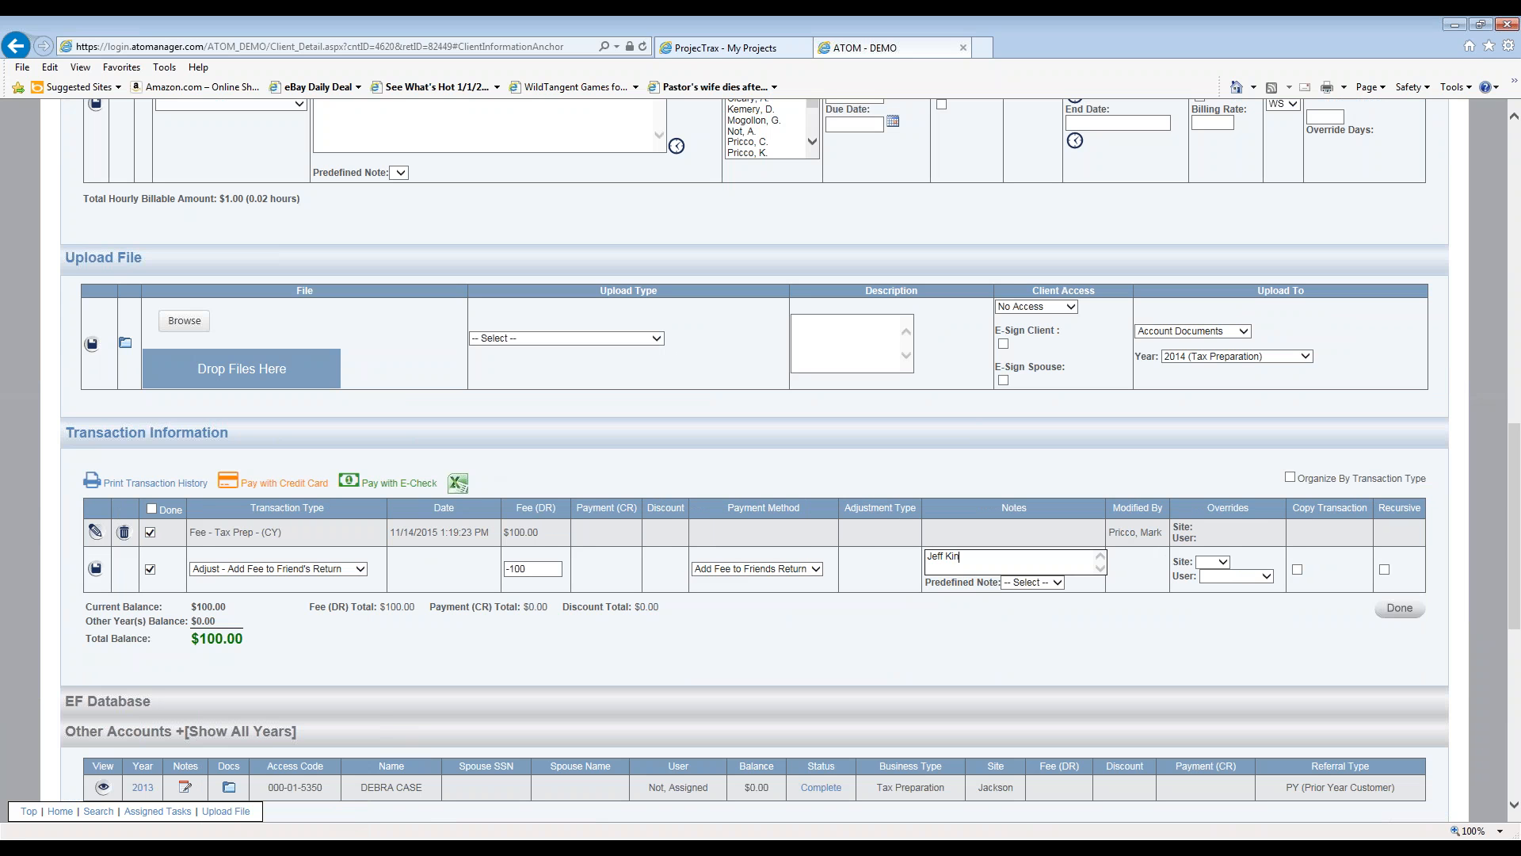
pyautogui.click(95, 568)
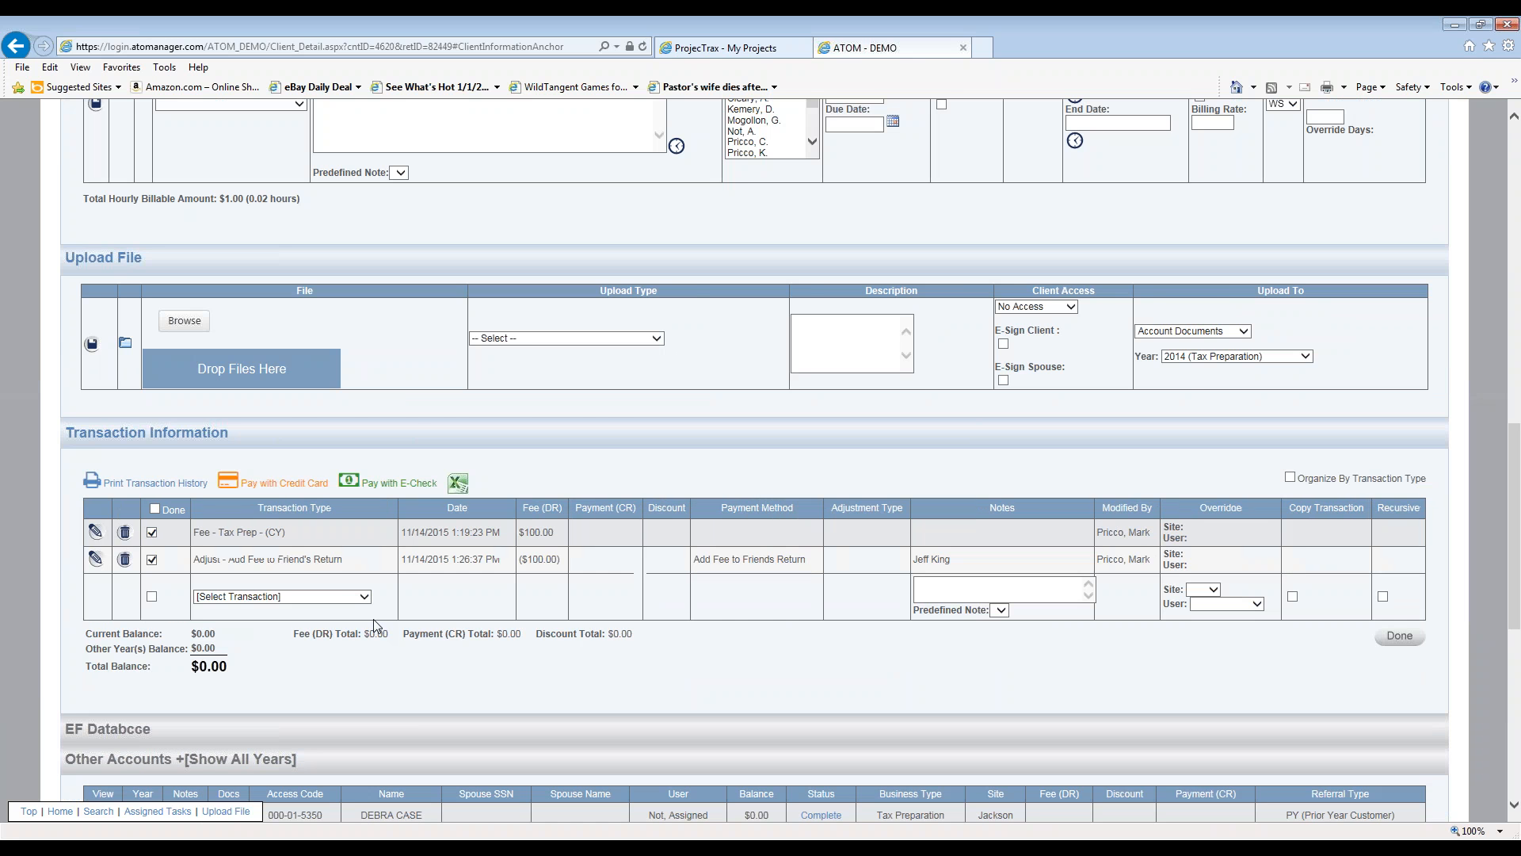
pyautogui.scroll(-7, 375, 628)
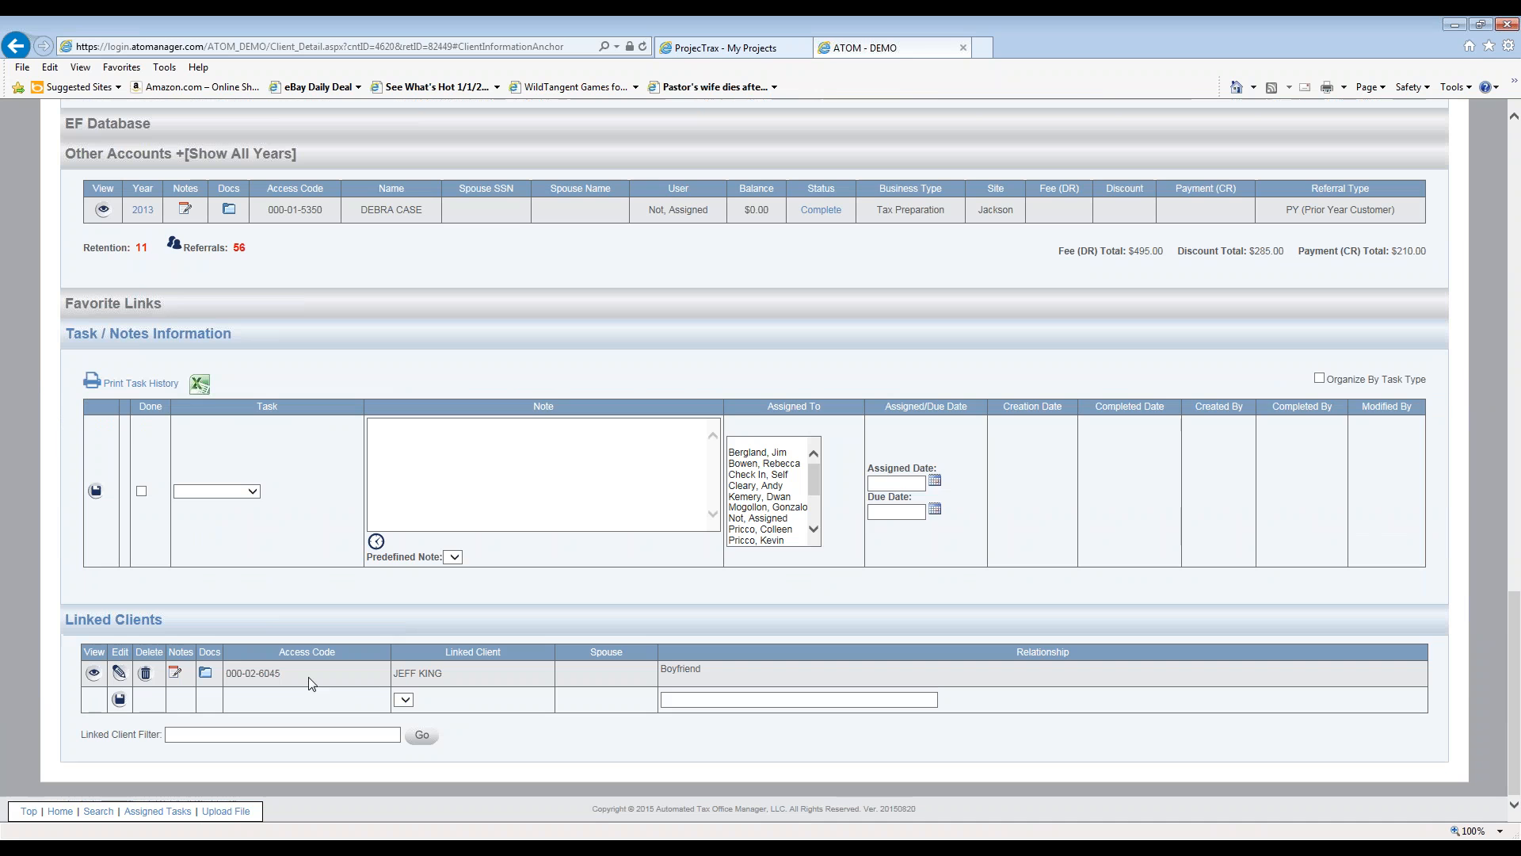
# - In the boyfriend's linked file, save a $150 Adjust - Add Fee to Friend's Return entry noting the girlfriend's name
pyautogui.click(93, 674)
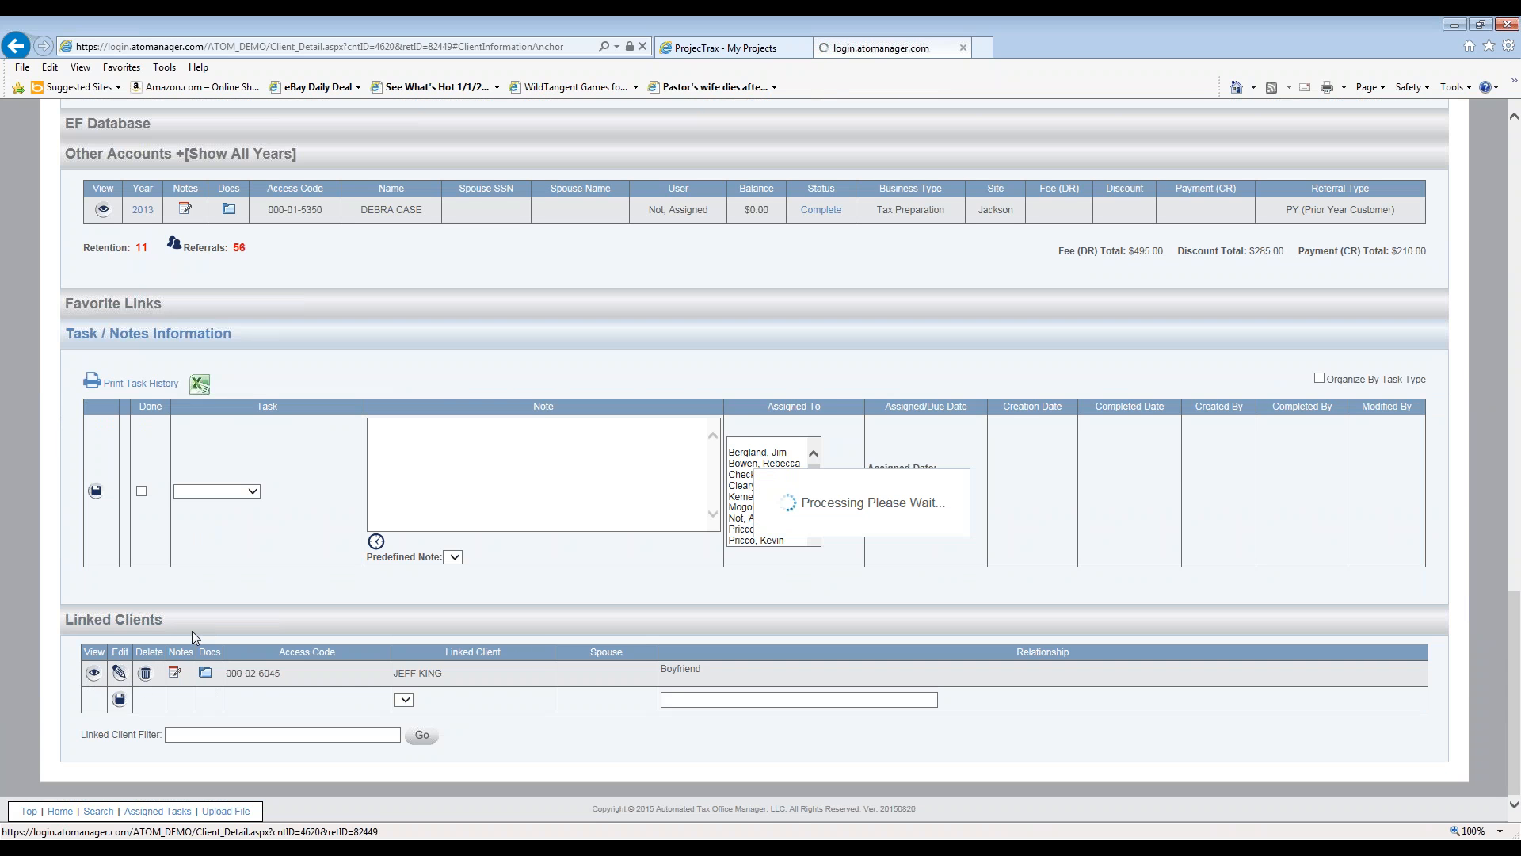
pyautogui.scroll(-10, 269, 630)
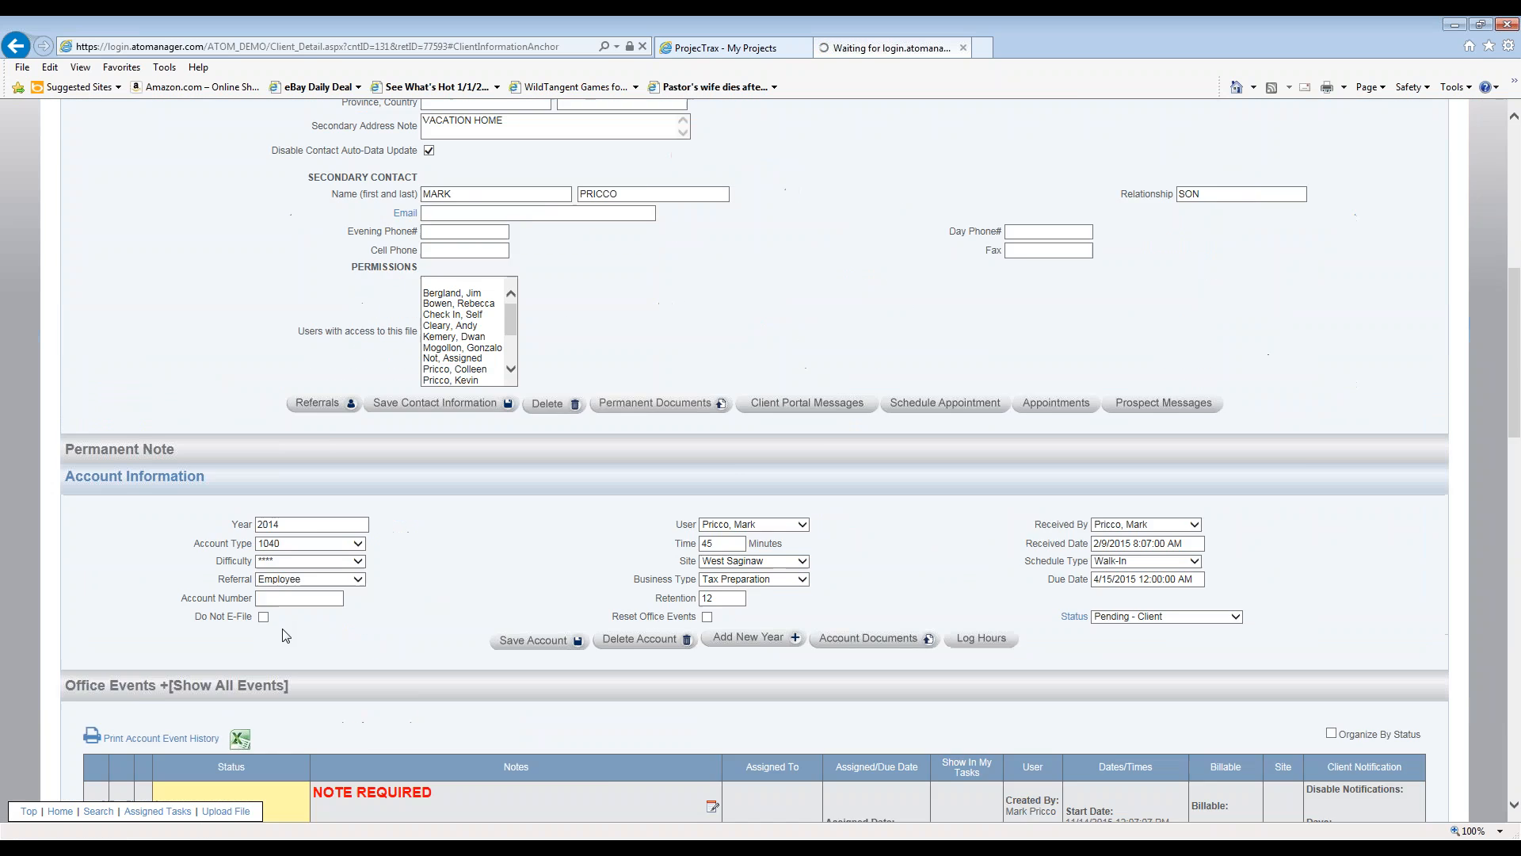
pyautogui.scroll(-8, 278, 632)
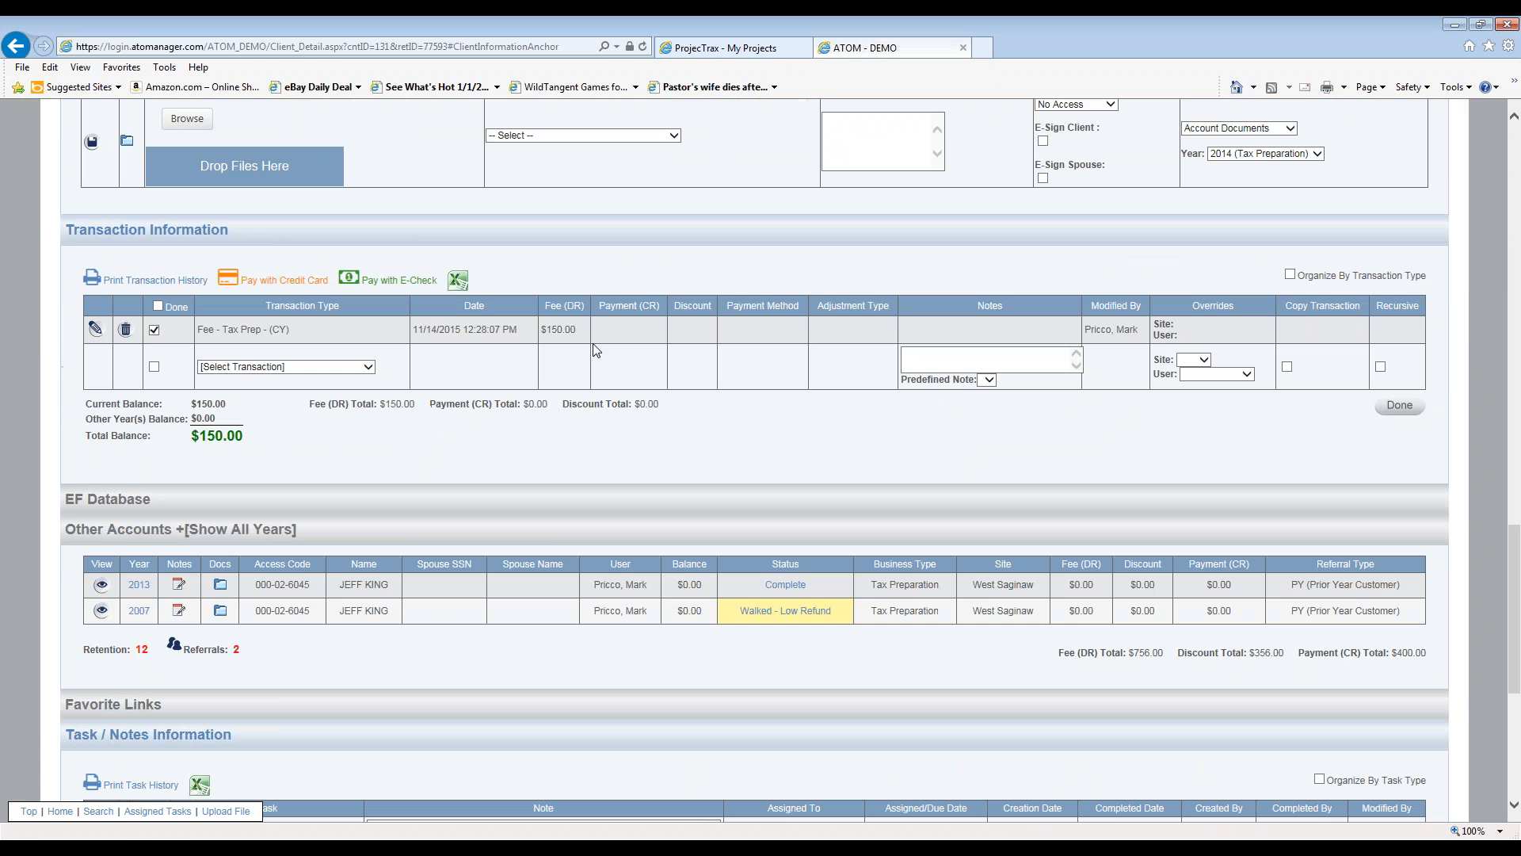
pyautogui.click(368, 366)
pyautogui.scroll(-1, 336, 493)
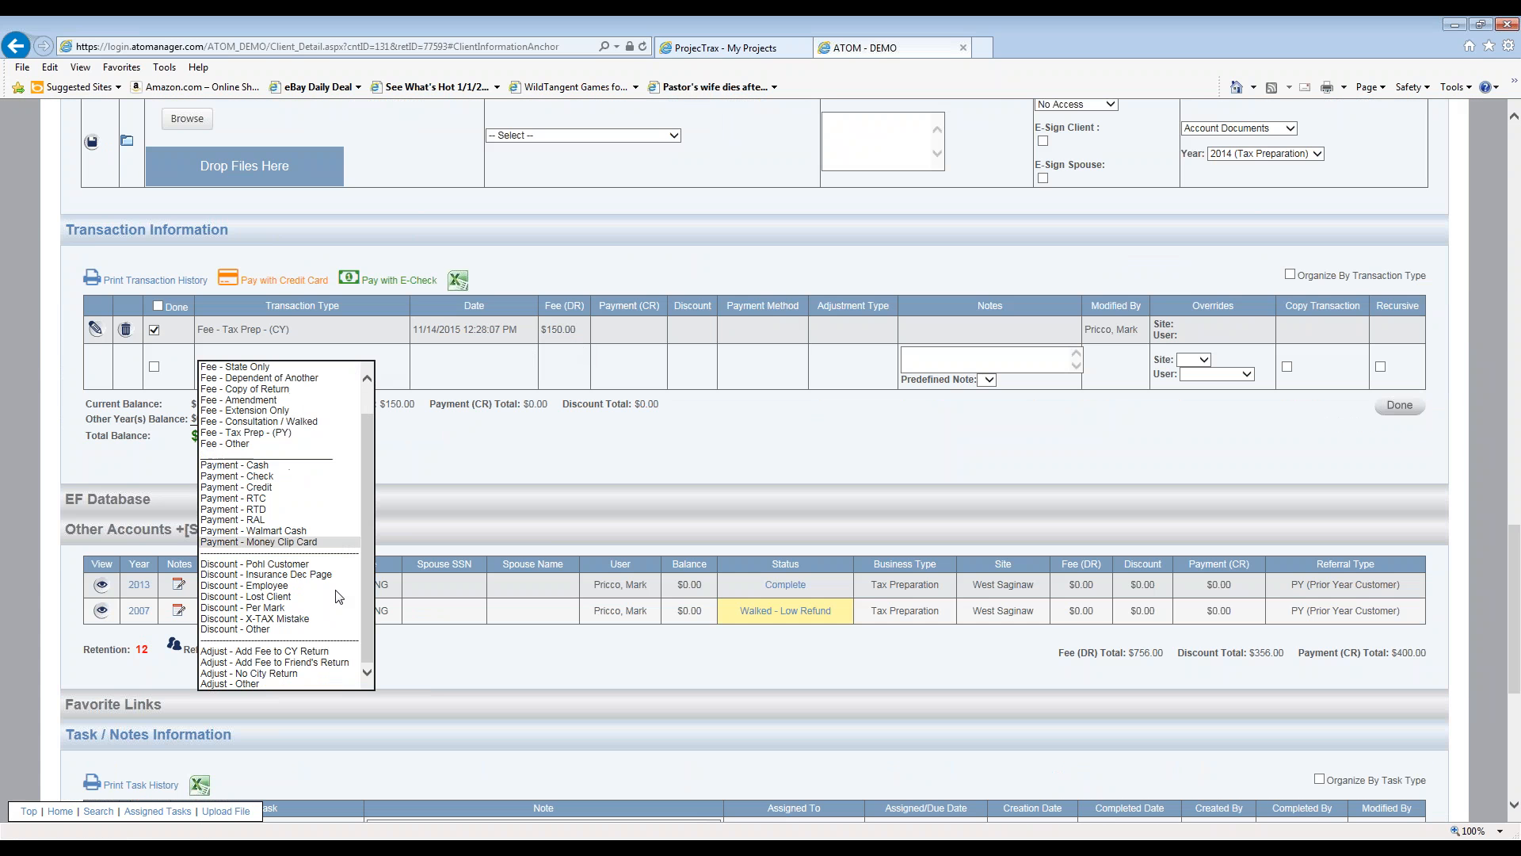
pyautogui.click(327, 664)
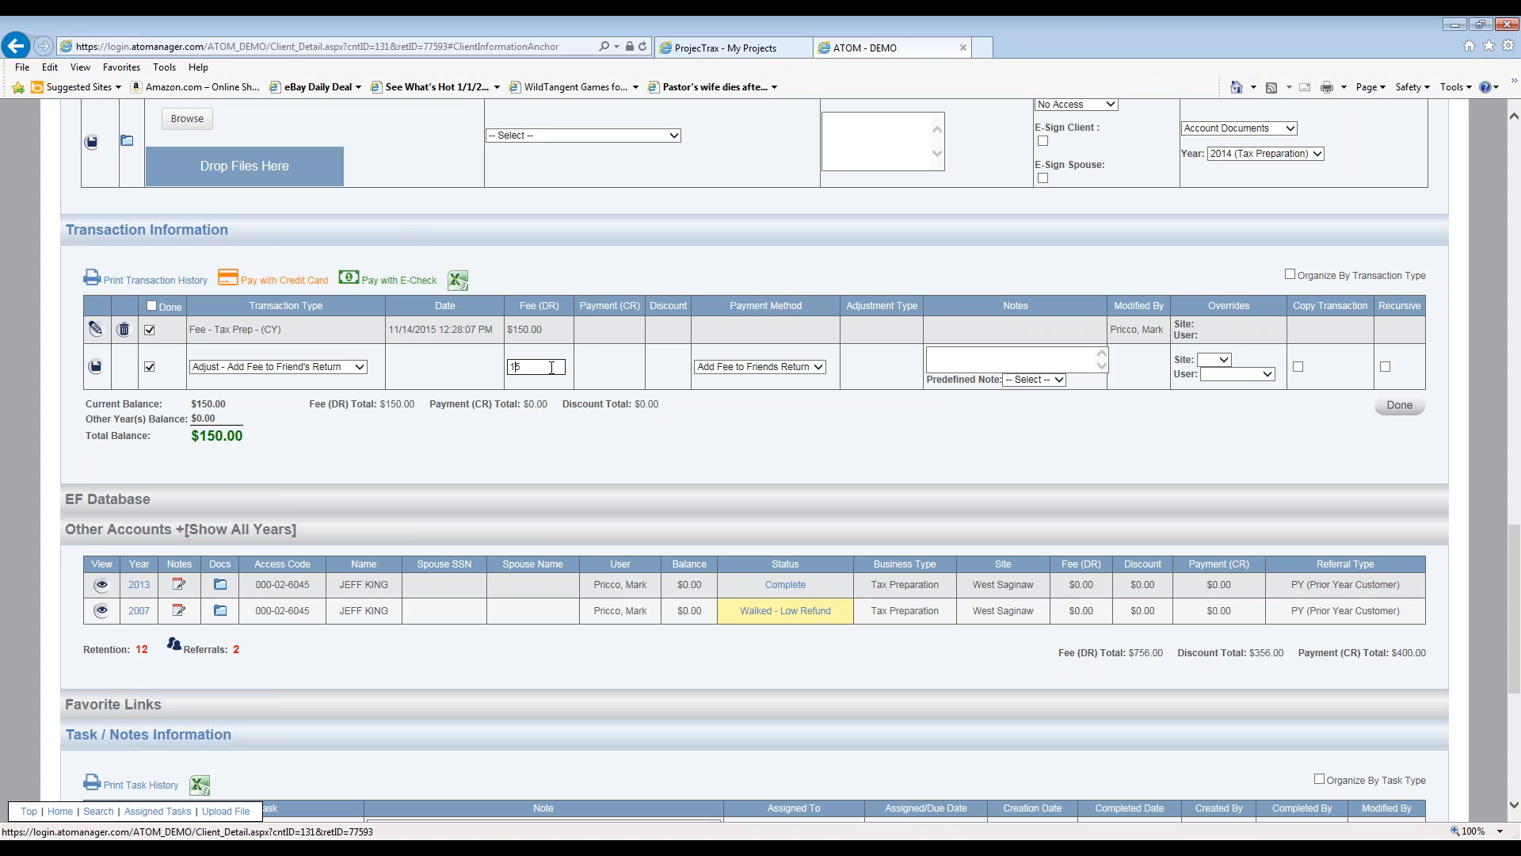
pyautogui.press('Tab')
pyautogui.press('Tab')
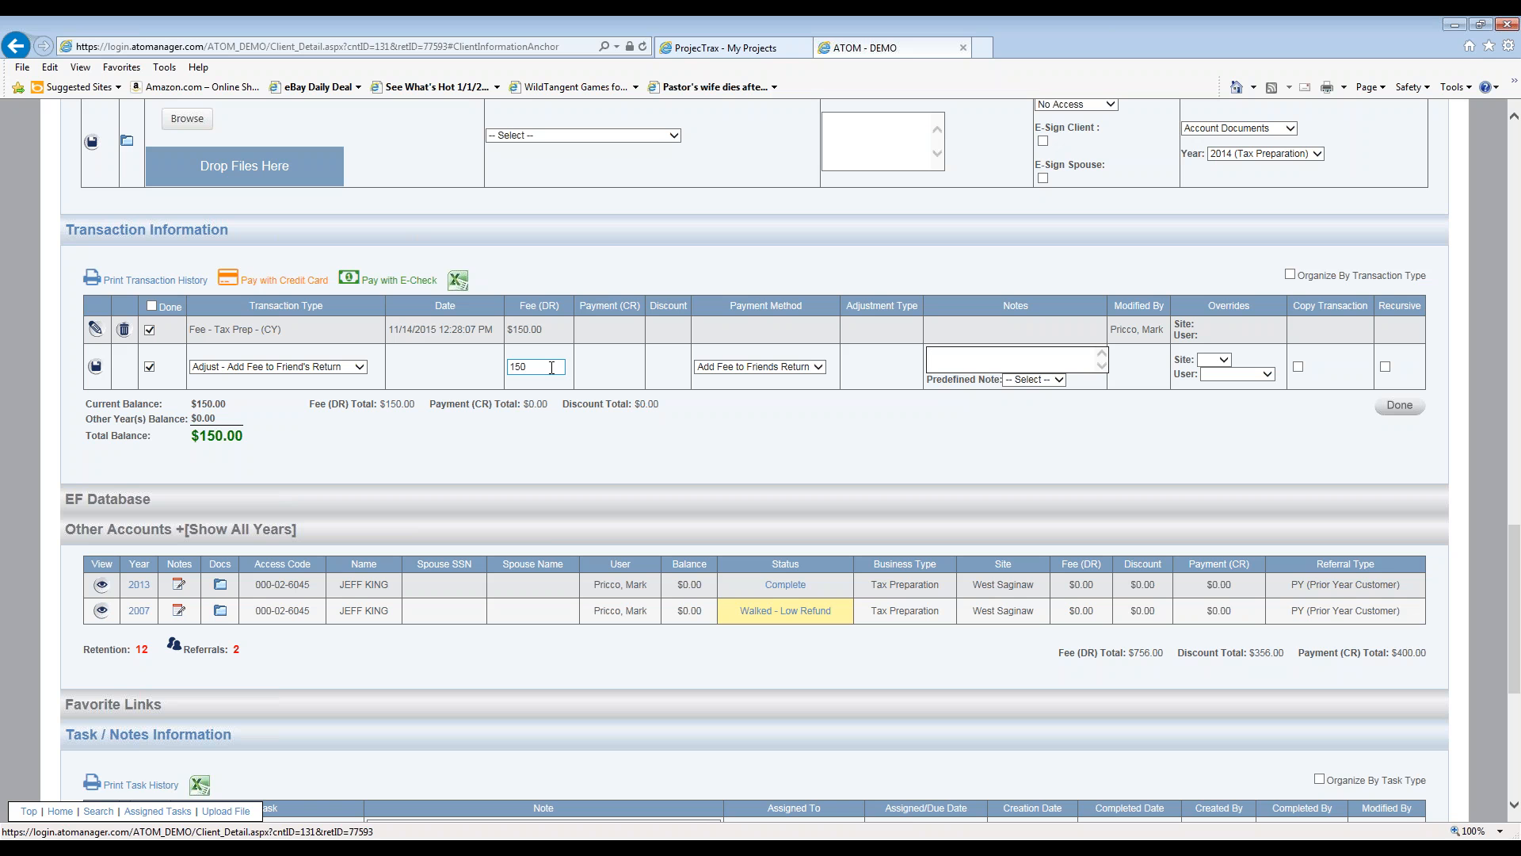
pyautogui.click(96, 367)
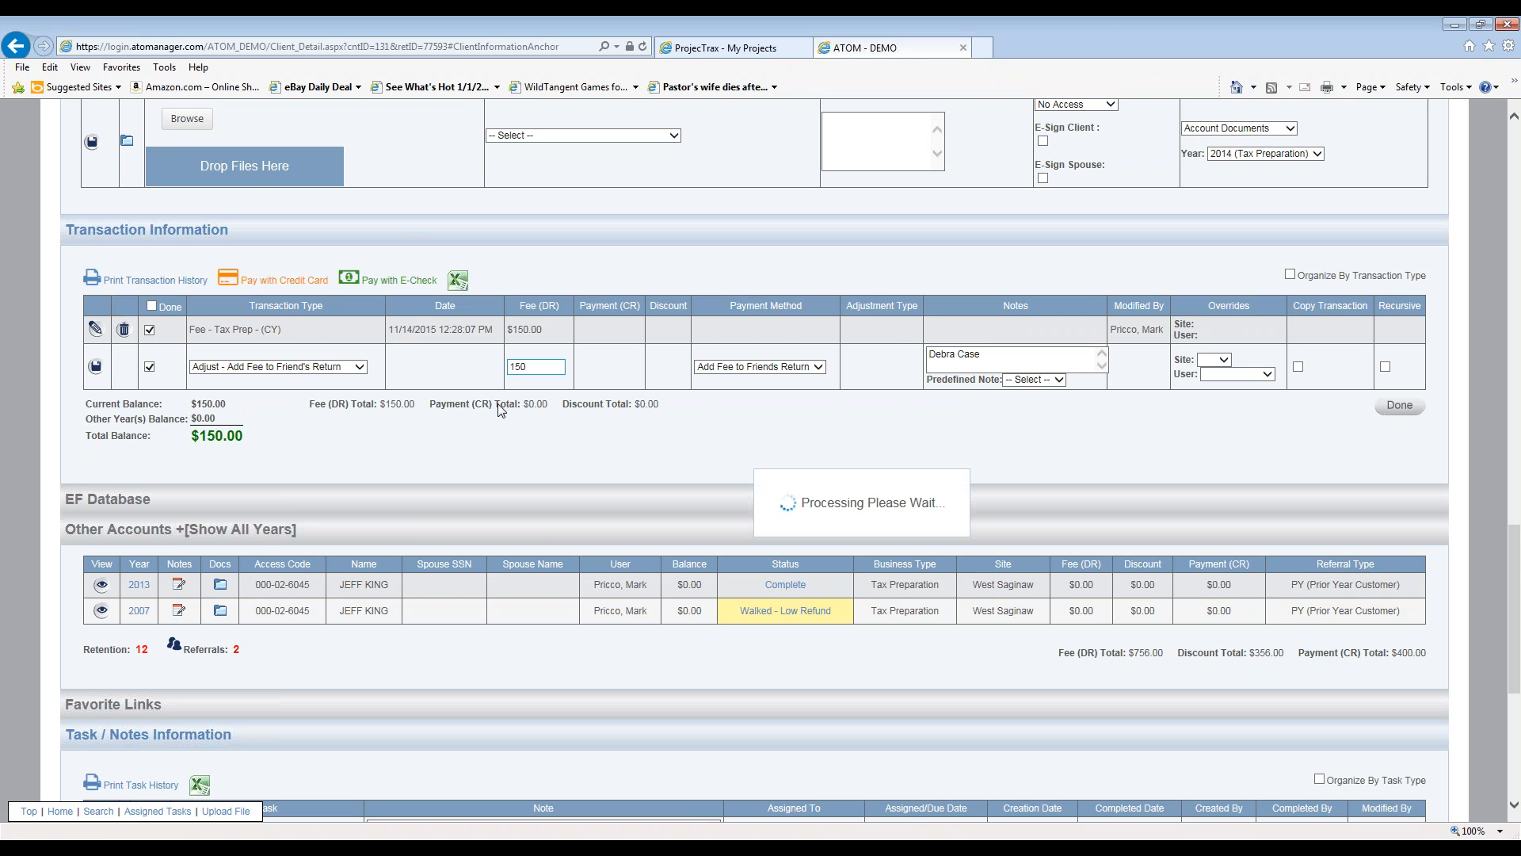
pyautogui.click(359, 399)
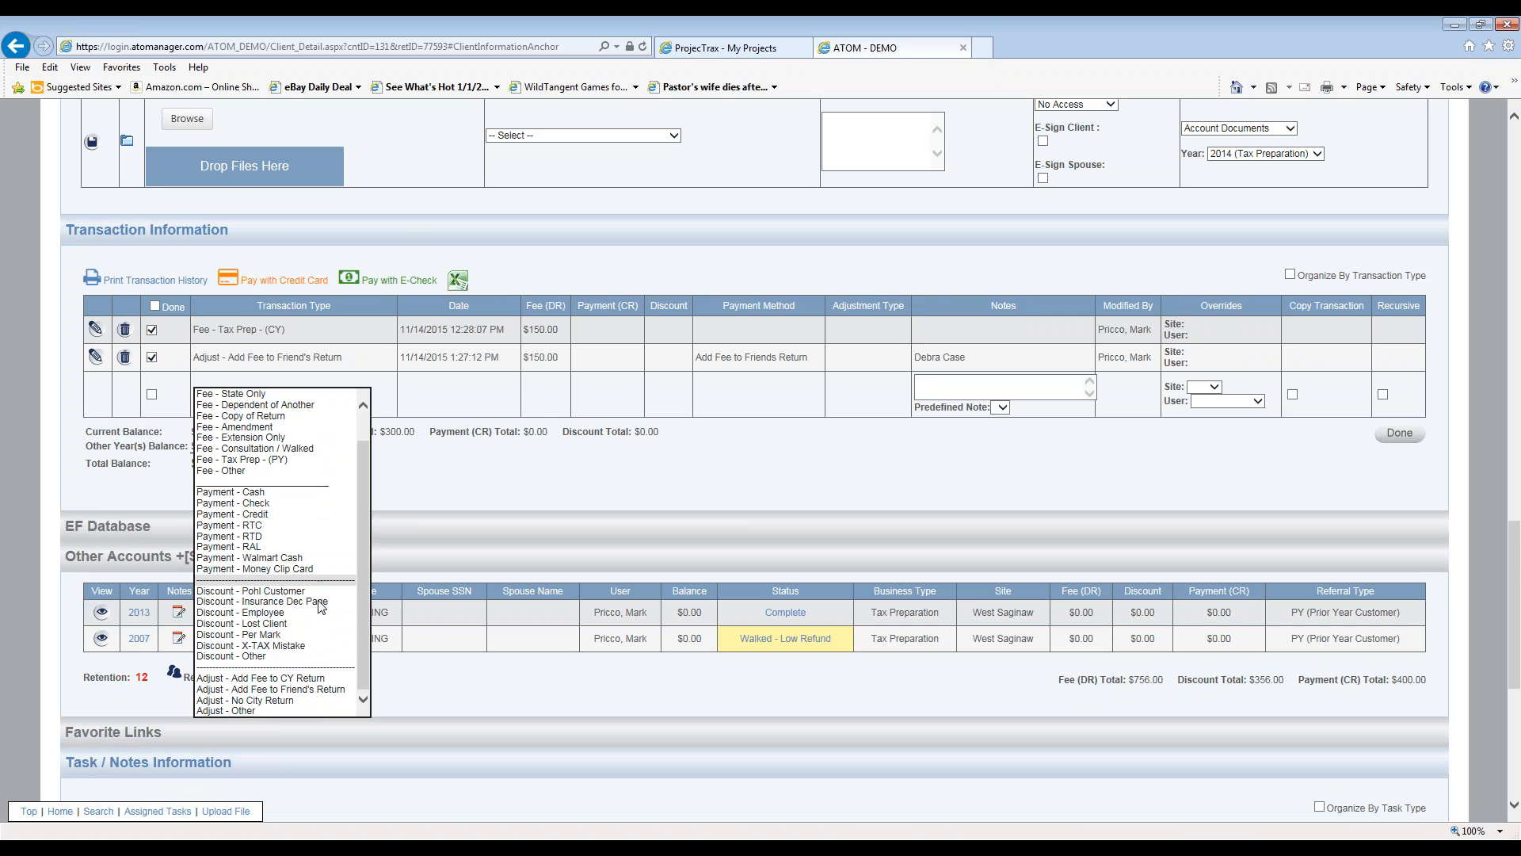
# - Save a $300.00 Payment - Check entry with the check number noted, zeroing the balance
pyautogui.click(313, 503)
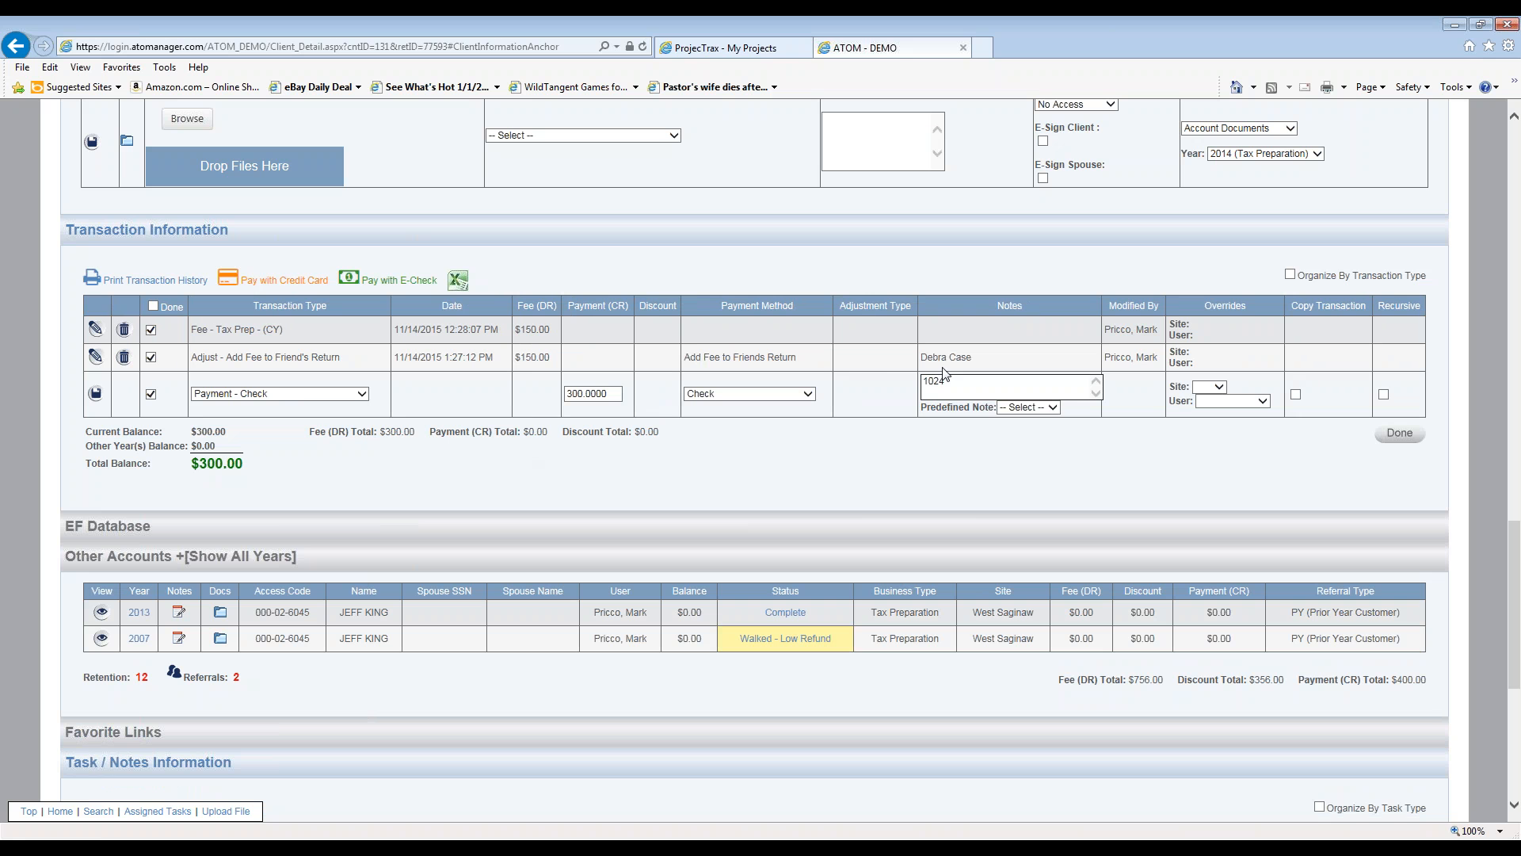
pyautogui.click(95, 393)
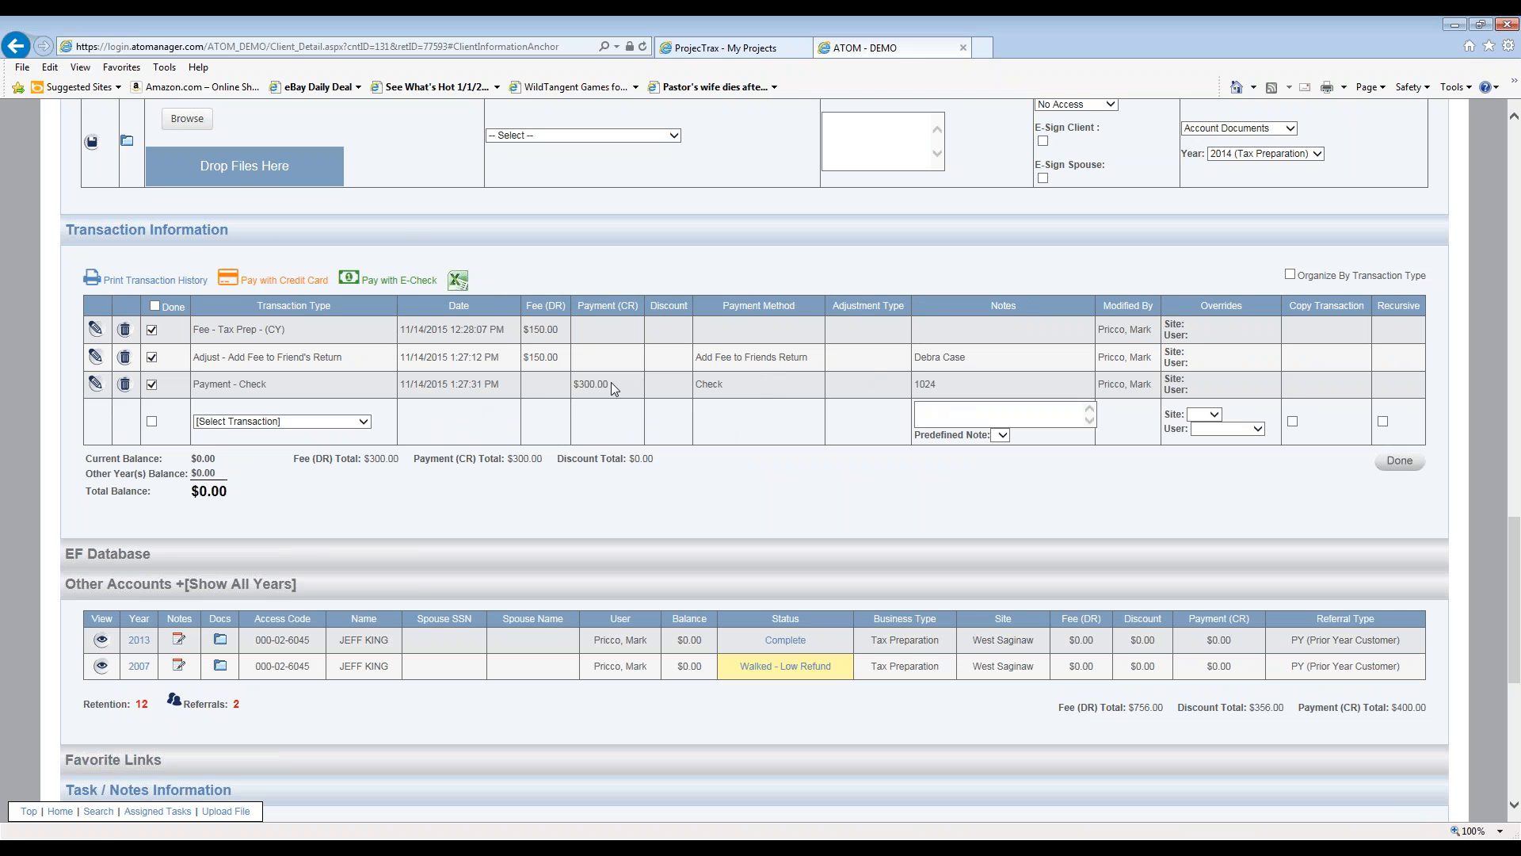
pyautogui.scroll(-3, 607, 468)
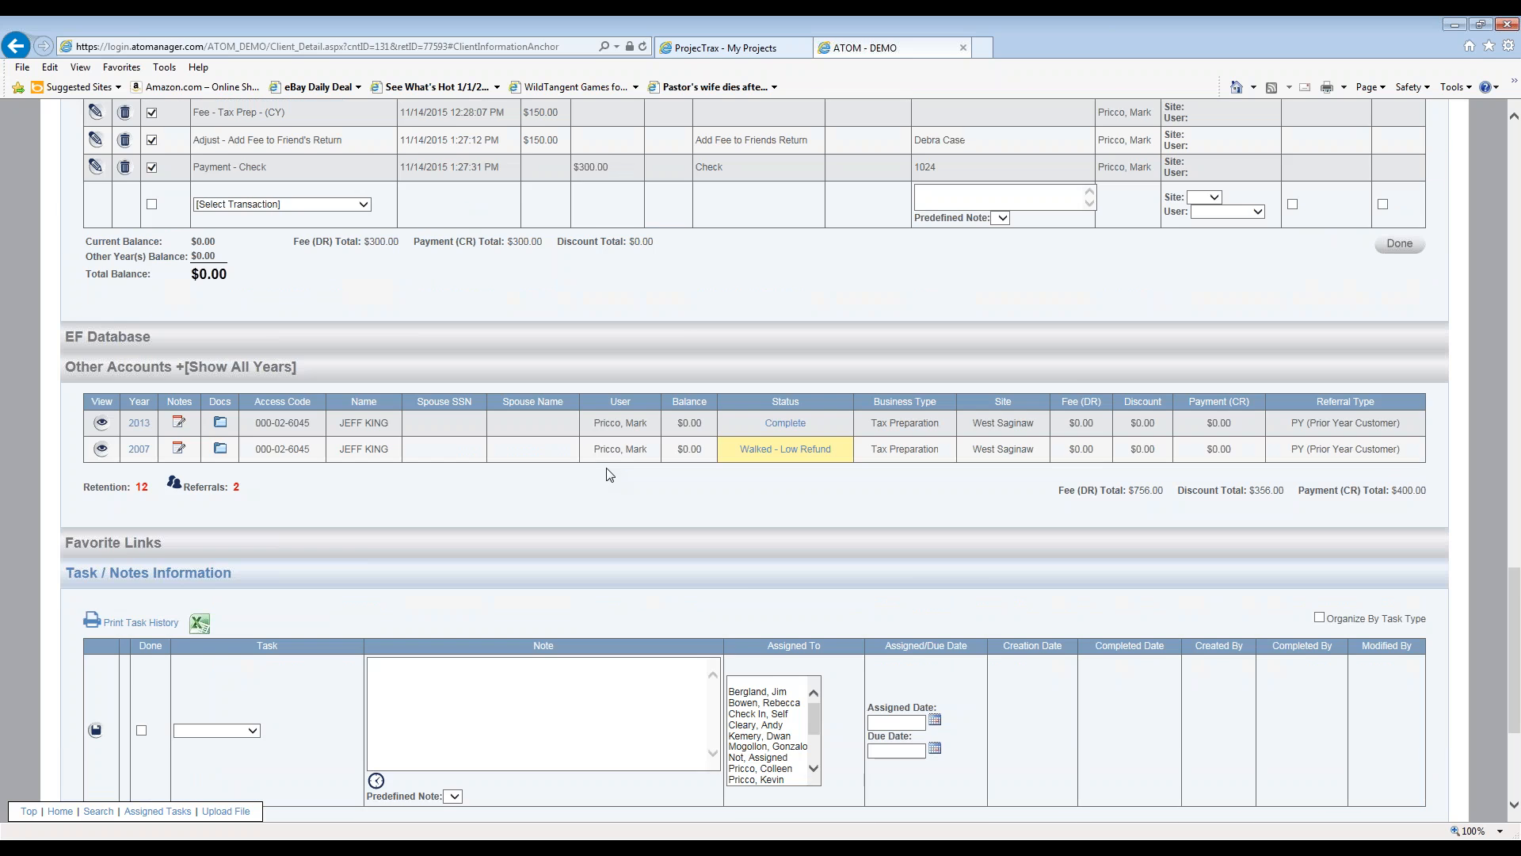
pyautogui.scroll(3, 608, 474)
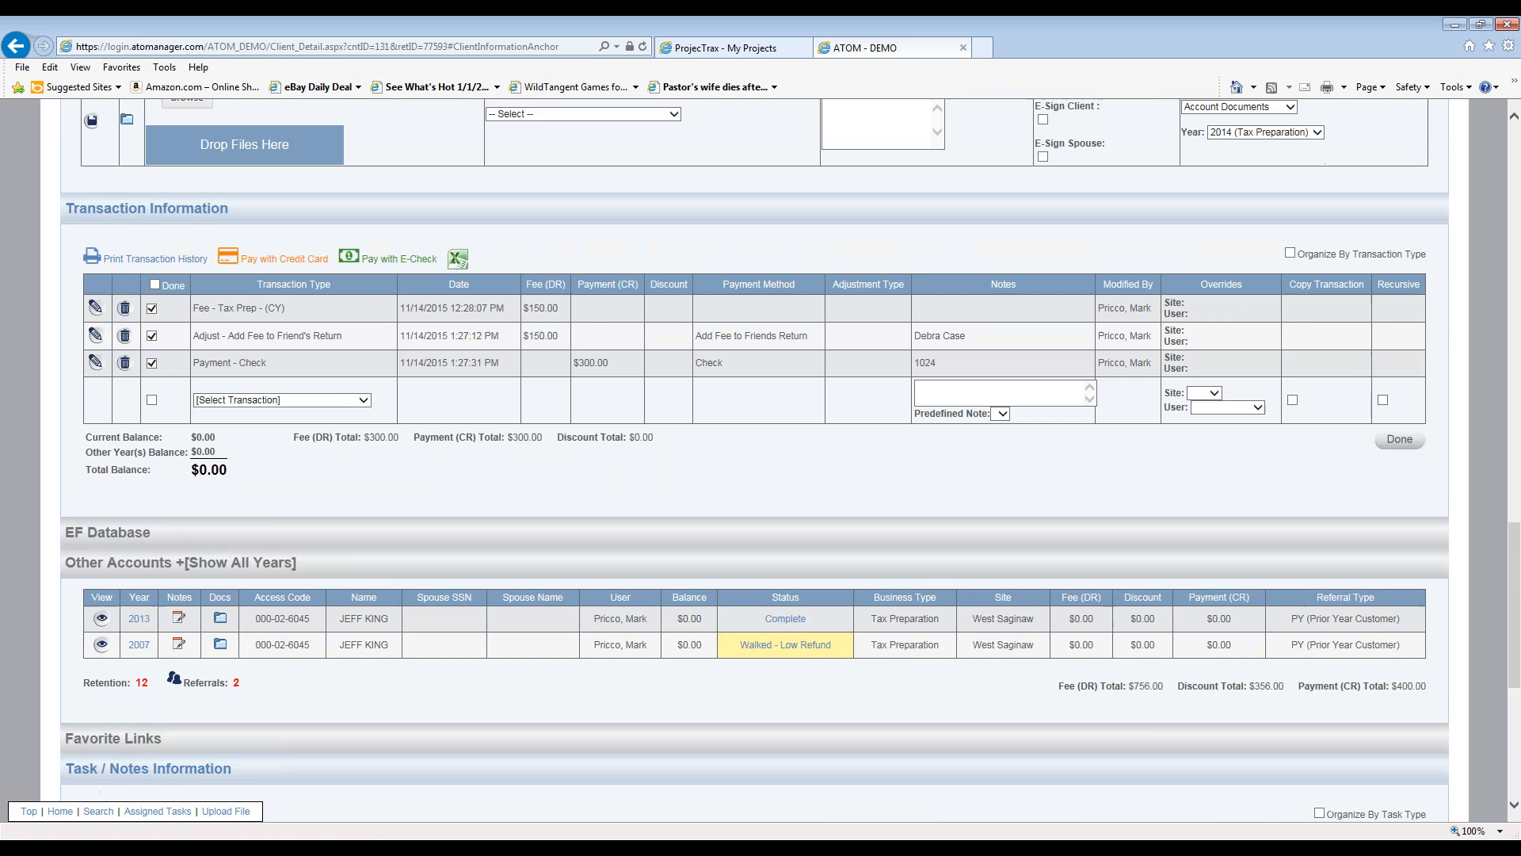
pyautogui.scroll(2, 536, 485)
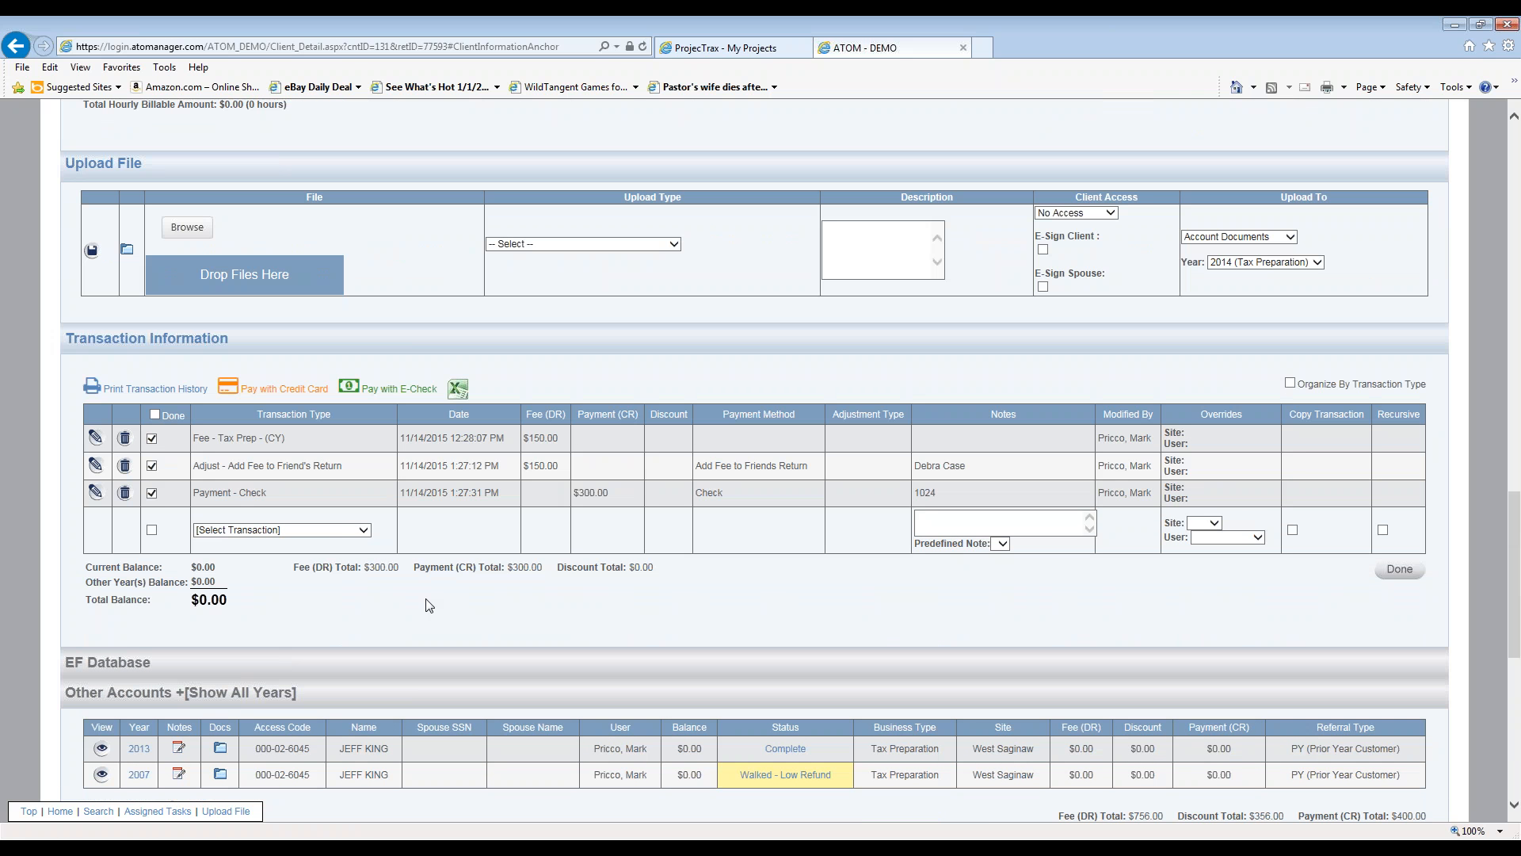